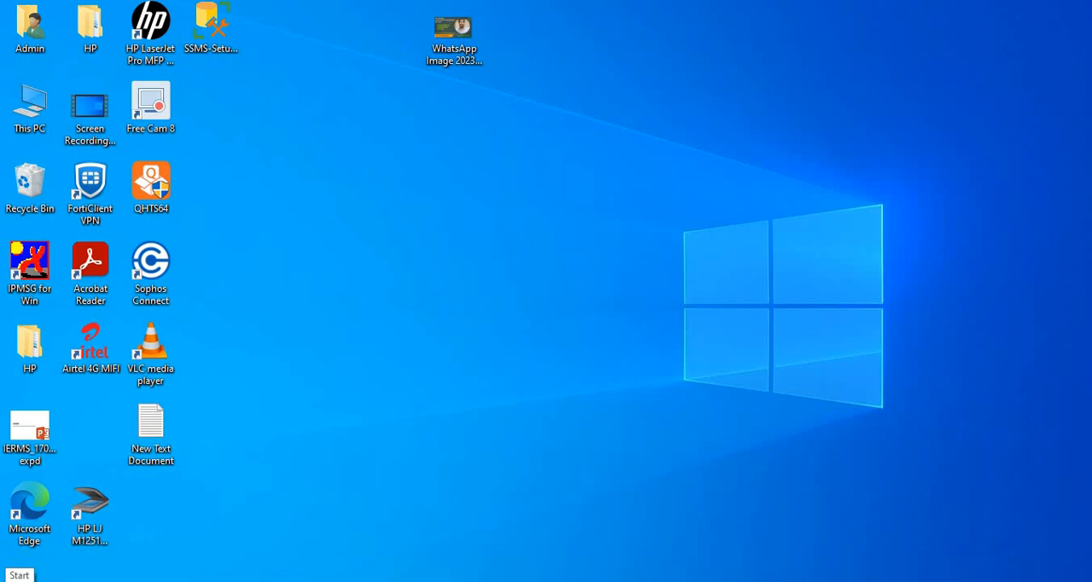
Step: Open SQL Server 2022 Configuration Manager from the installed Microsoft SQL Server 2022 programs
{"action": "left_click", "coordinate": [19, 580]}
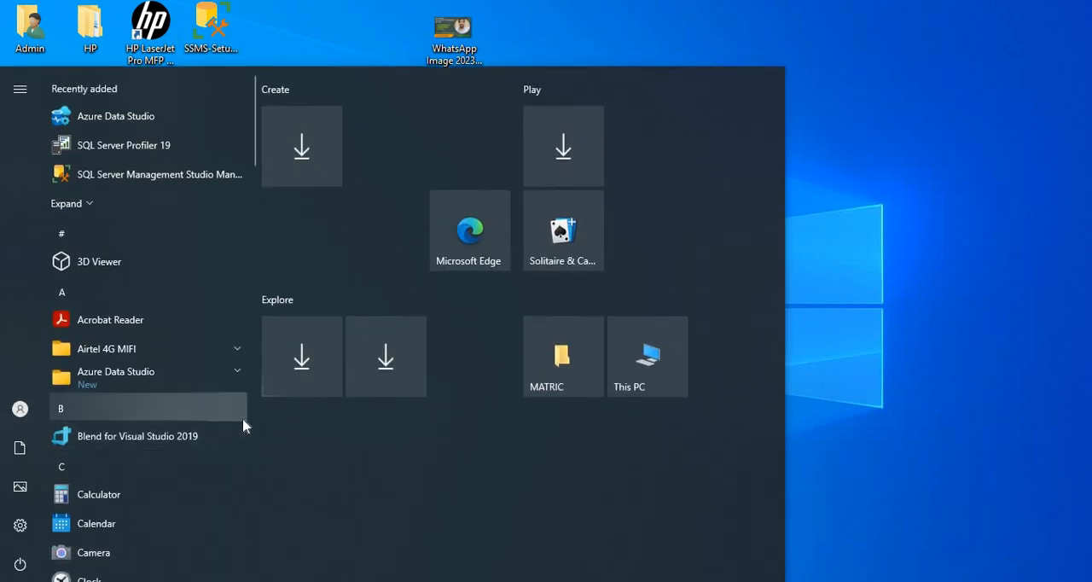
{"action": "left_click", "coordinate": [253, 332]}
{"action": "left_click", "coordinate": [253, 332]}
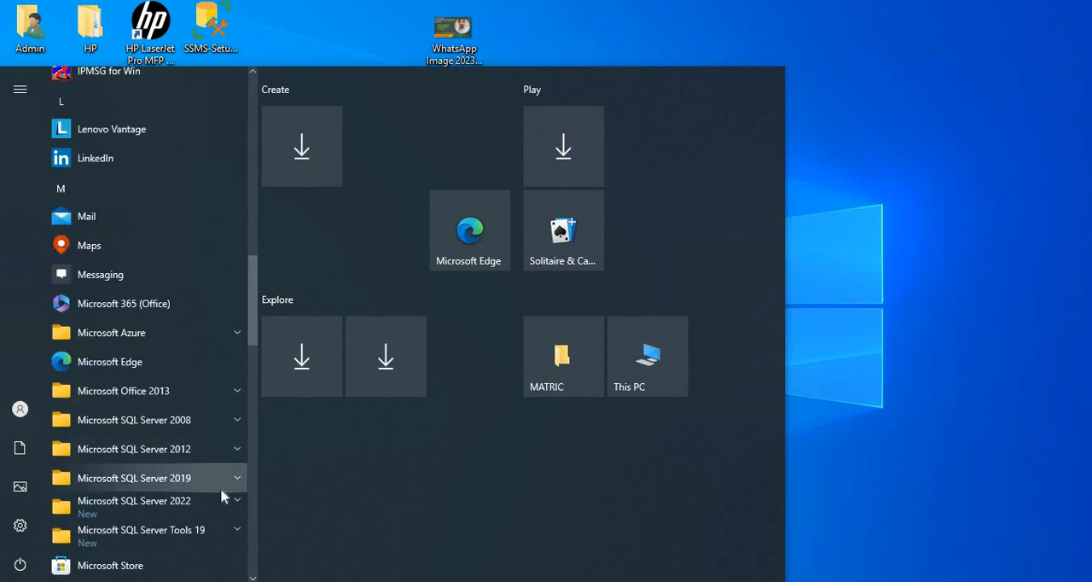
{"action": "left_click", "coordinate": [236, 503]}
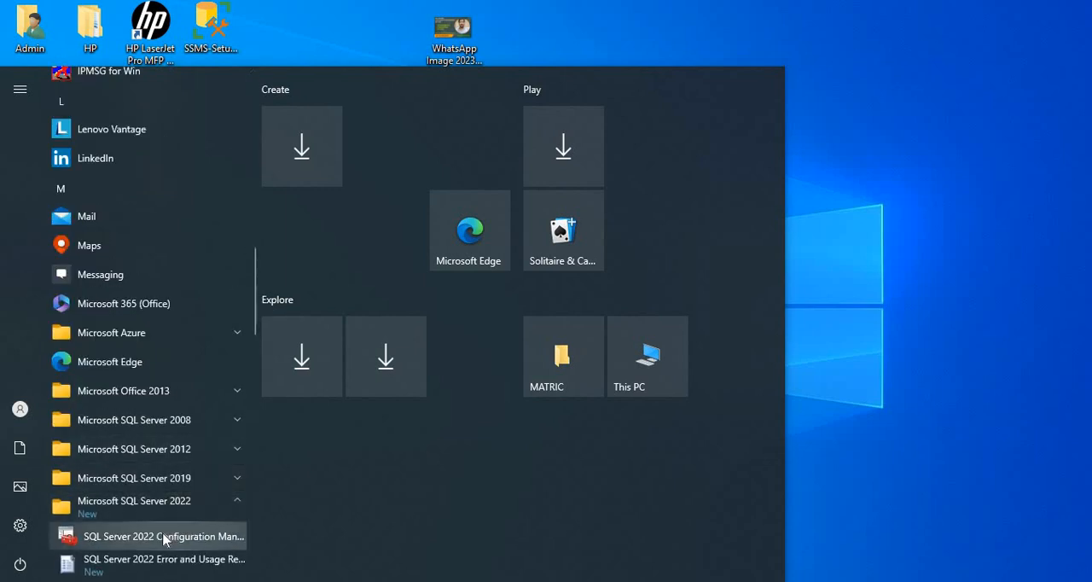
{"action": "left_click", "coordinate": [253, 490]}
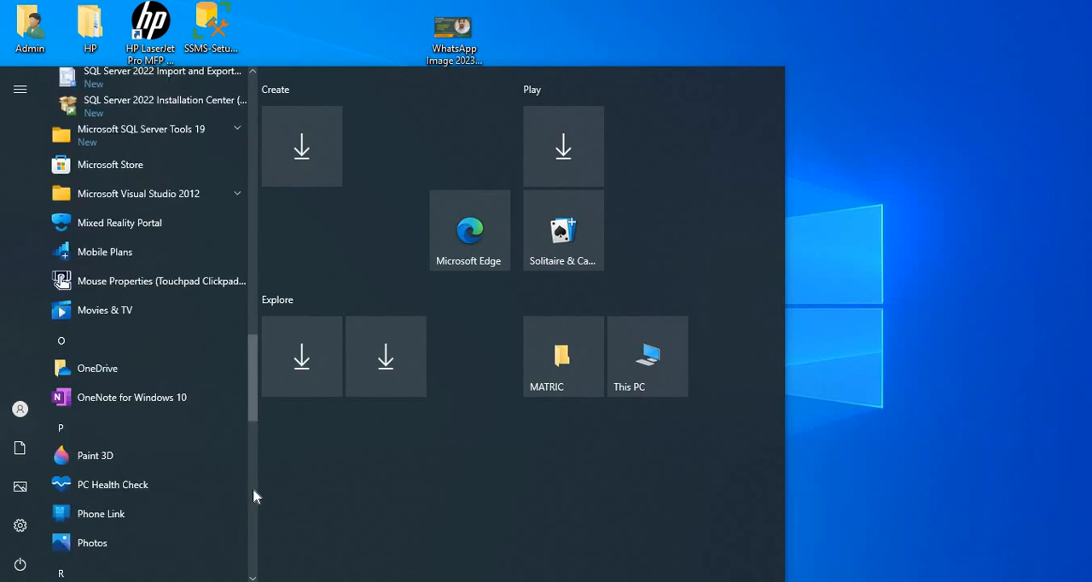
{"action": "left_click", "coordinate": [251, 241]}
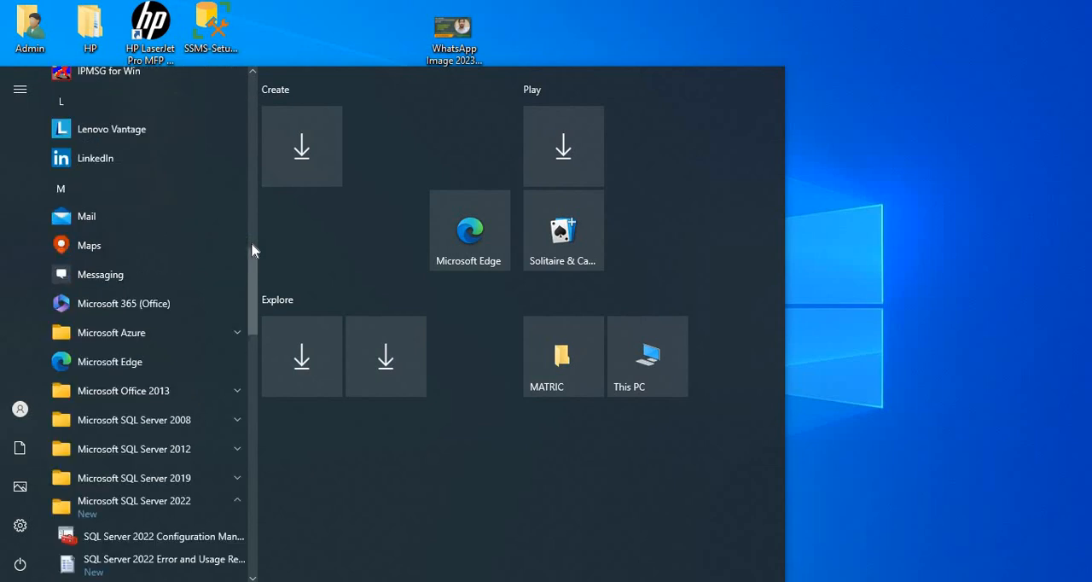
{"action": "left_click", "coordinate": [201, 544]}
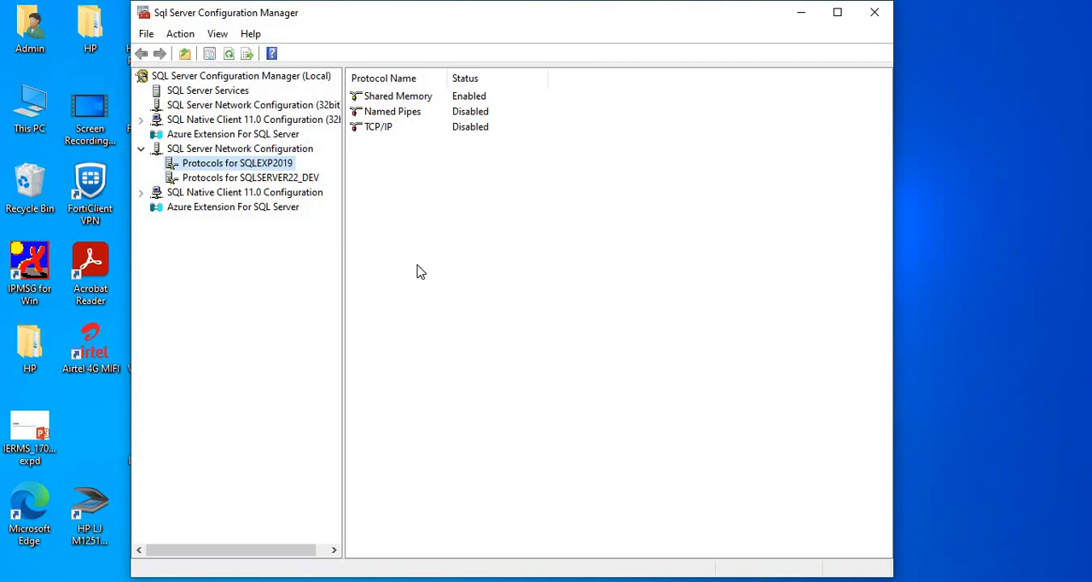
Step: List the SQL Server services, widen the Name column, and examine the SQLEXP2019 and SQLSERVER22_DEV instances
{"action": "left_click", "coordinate": [141, 149]}
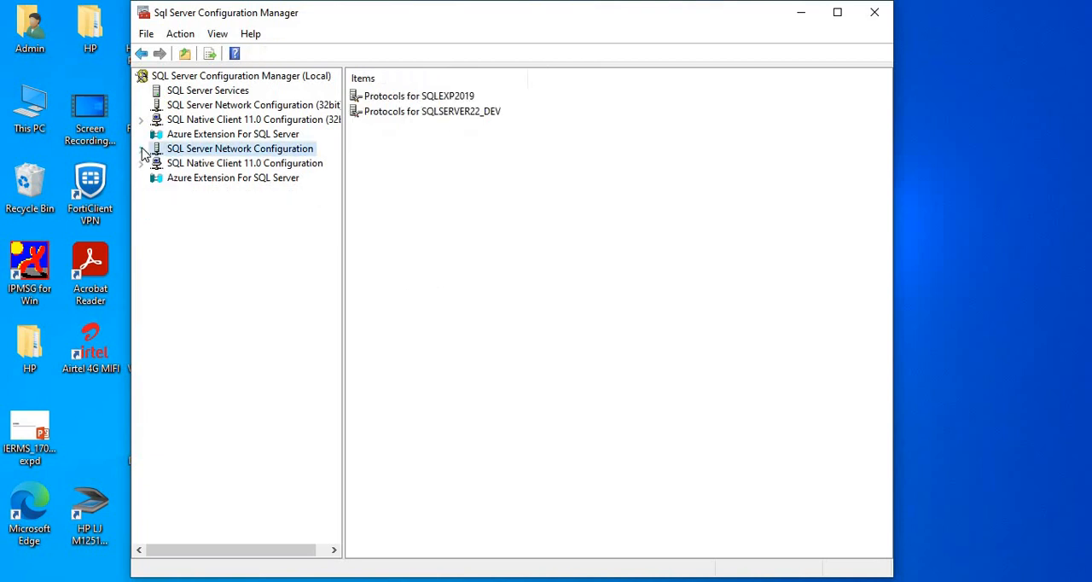
{"action": "left_click", "coordinate": [207, 91]}
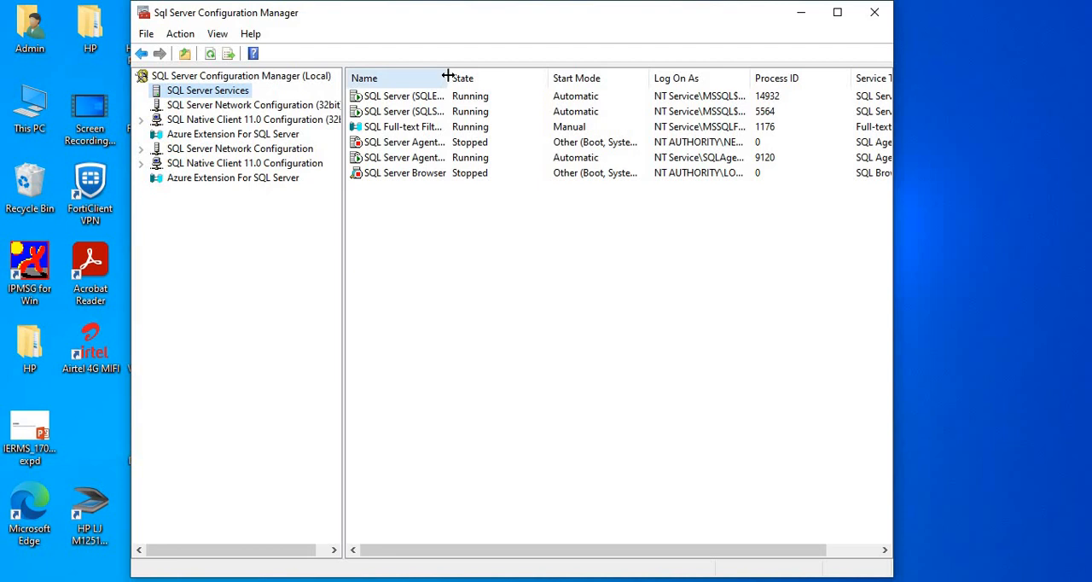
{"action": "left_click_drag", "start_coordinate": [447, 76], "coordinate": [609, 76]}
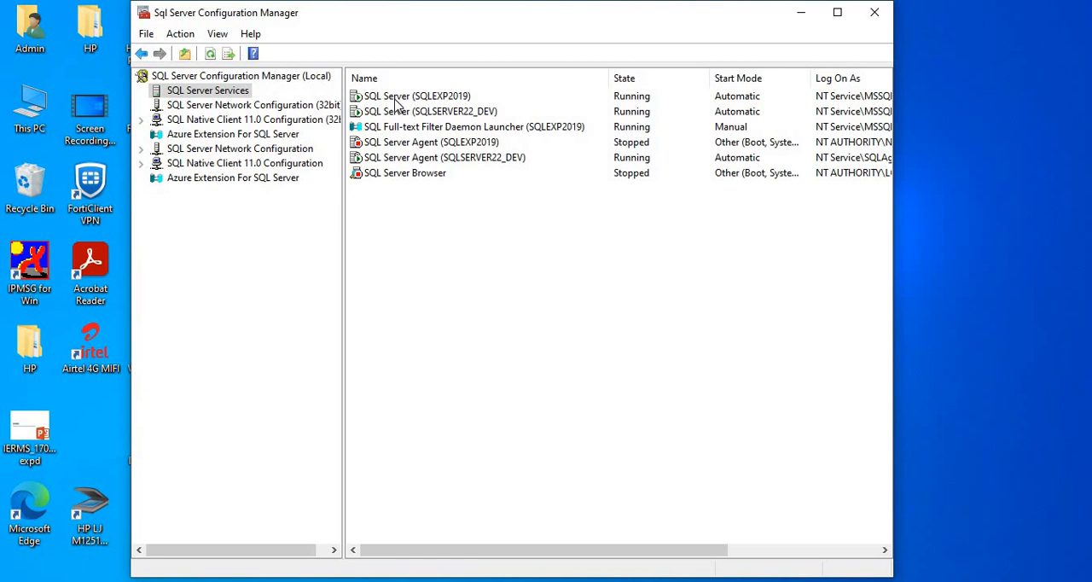
{"action": "left_click", "coordinate": [438, 116]}
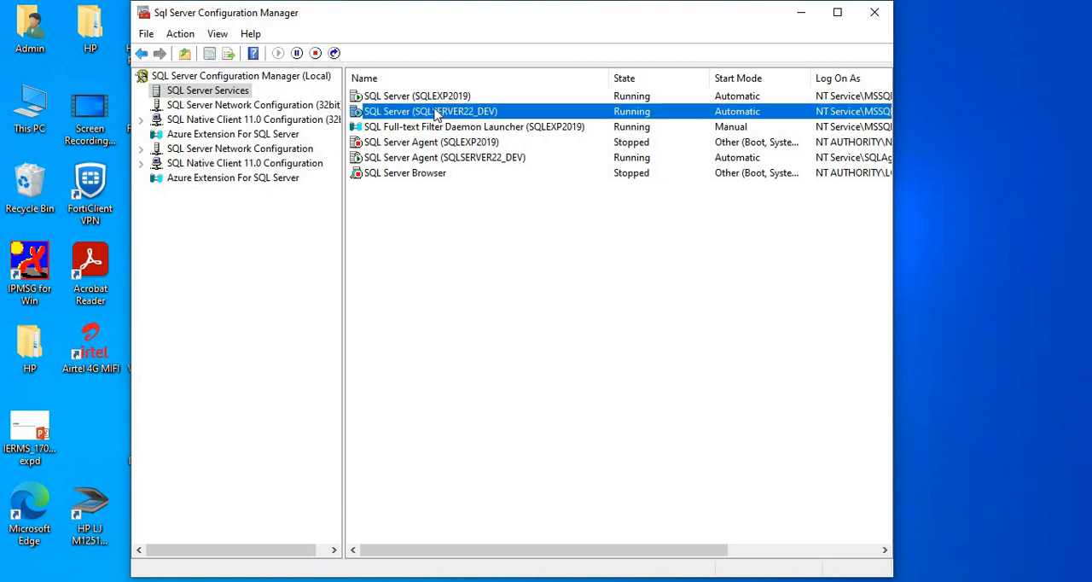
{"action": "left_click", "coordinate": [437, 99]}
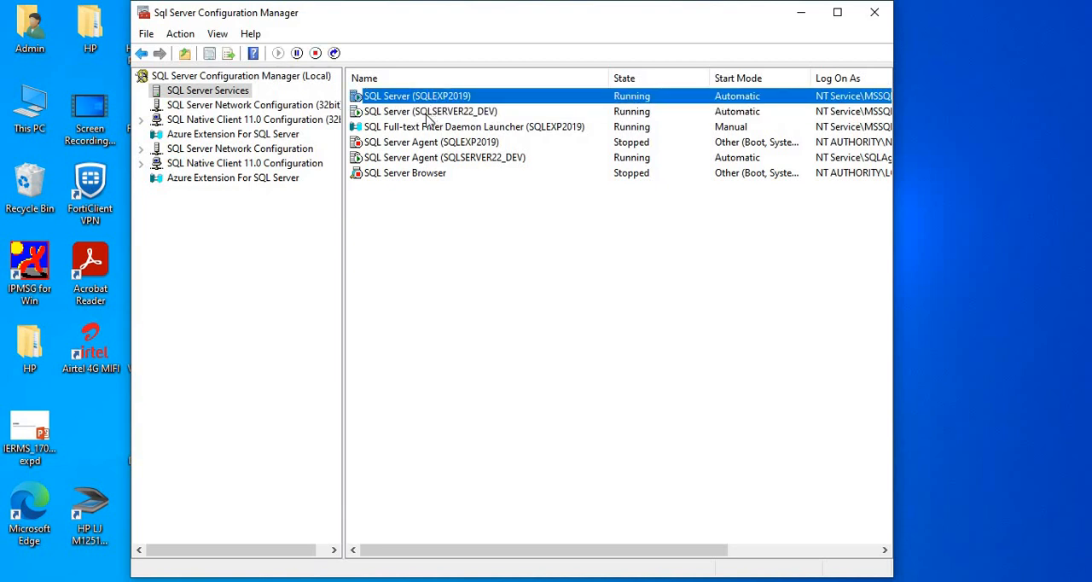
{"action": "left_click", "coordinate": [428, 113]}
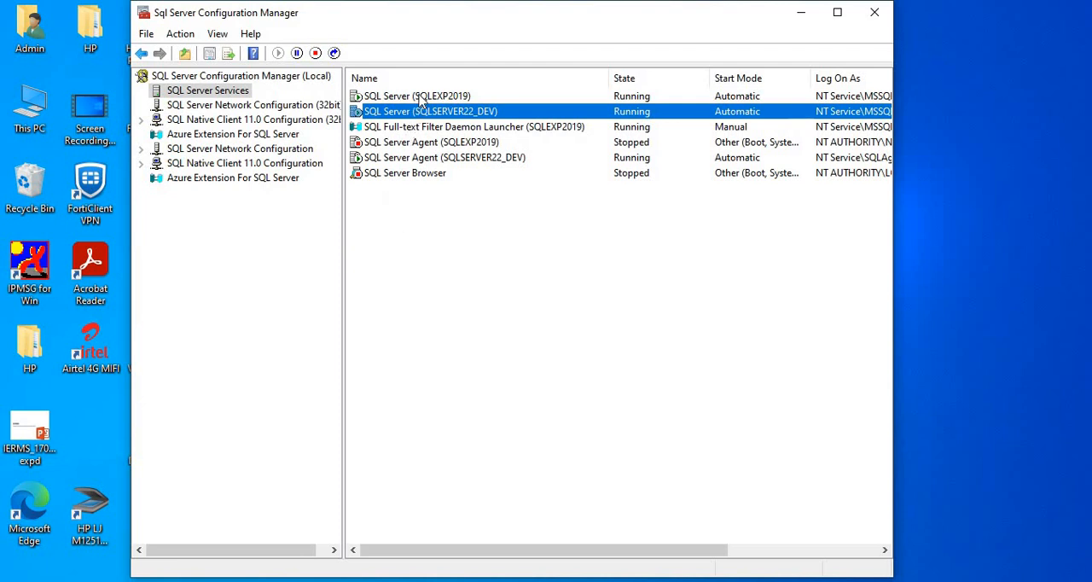
Step: Open the network protocols for the SQLSERVER22_DEV instance and maximize the window
{"action": "left_click", "coordinate": [248, 150]}
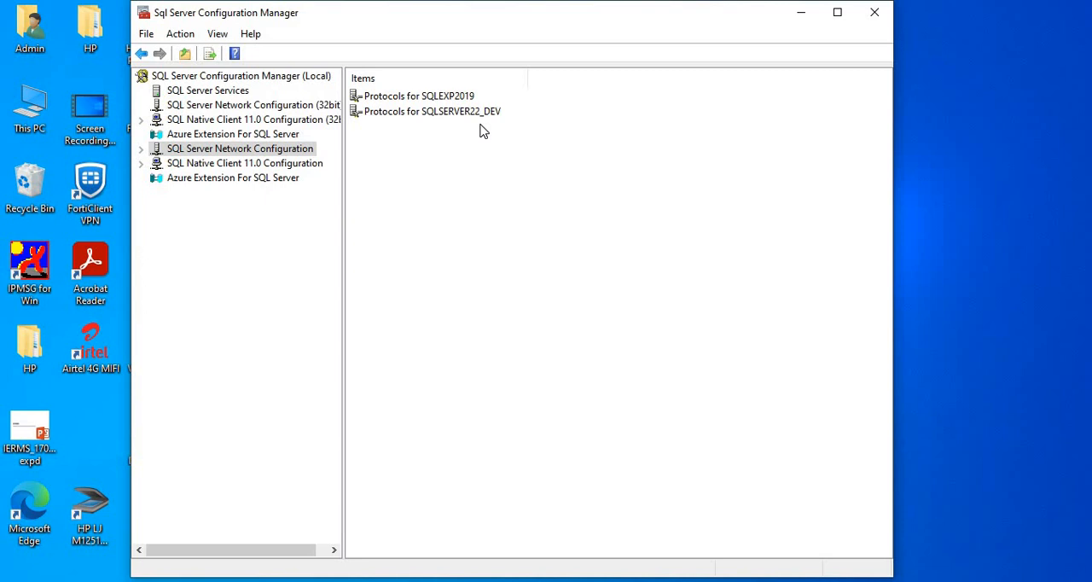
{"action": "double_click", "coordinate": [436, 115]}
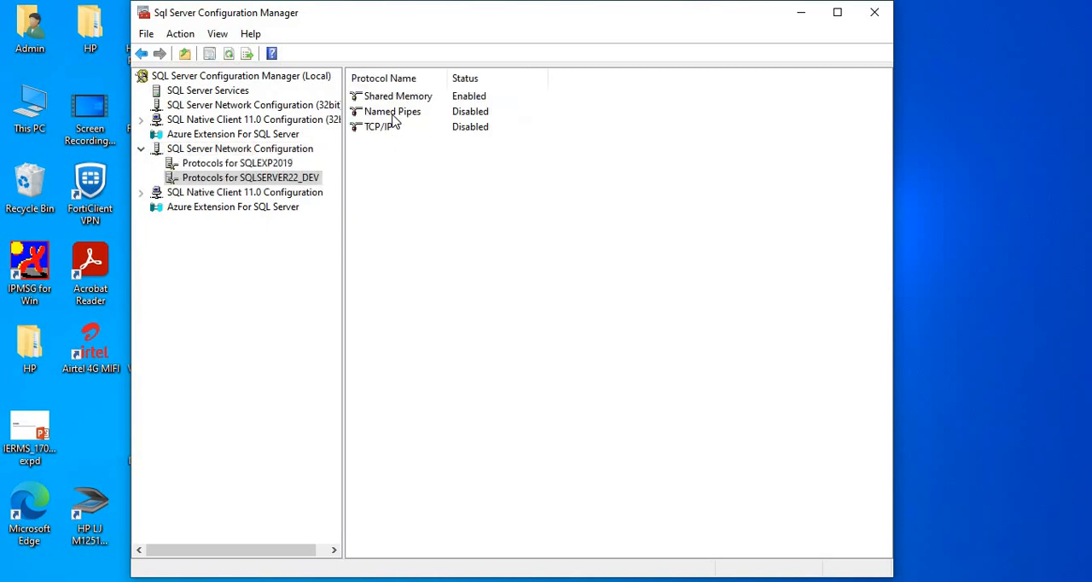
{"action": "left_click", "coordinate": [837, 12]}
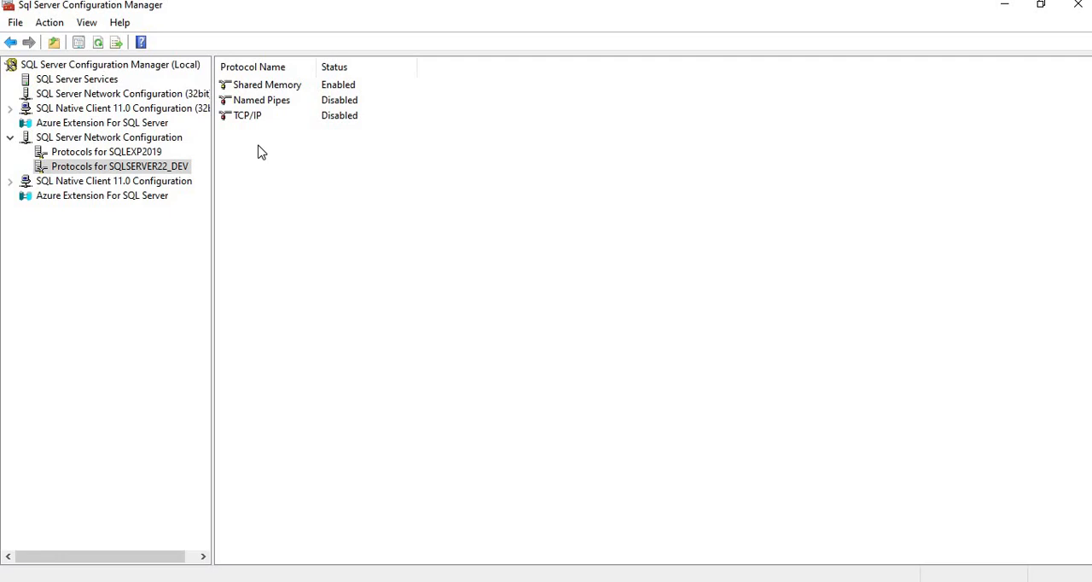
Step: Disable the Shared Memory protocol for SQLSERVER22_DEV and dismiss the restart notice
{"action": "left_click", "coordinate": [263, 89]}
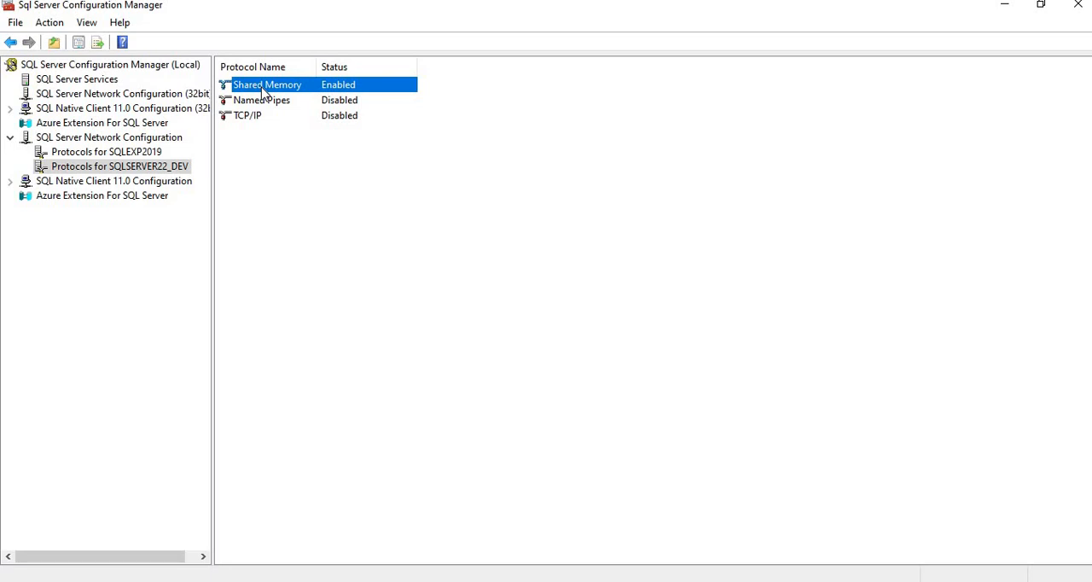
{"action": "right_click", "coordinate": [265, 92]}
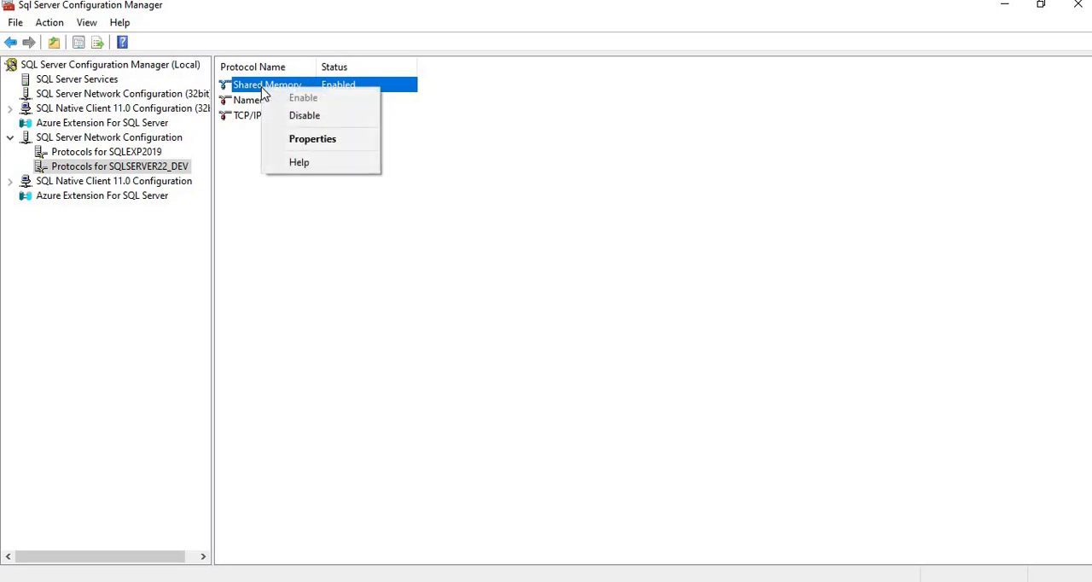
{"action": "left_click", "coordinate": [307, 118]}
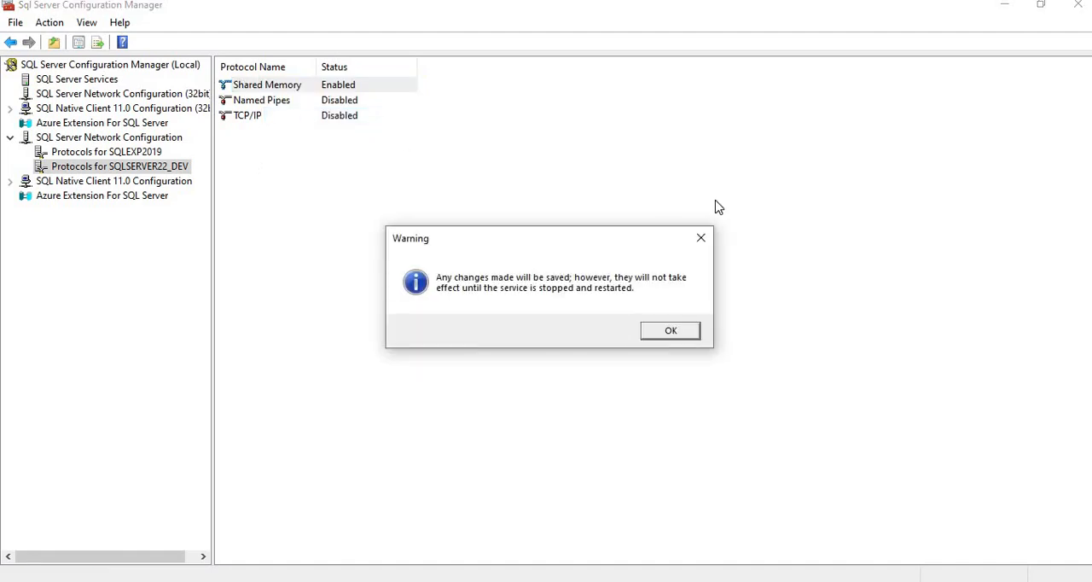
{"action": "left_click", "coordinate": [698, 240]}
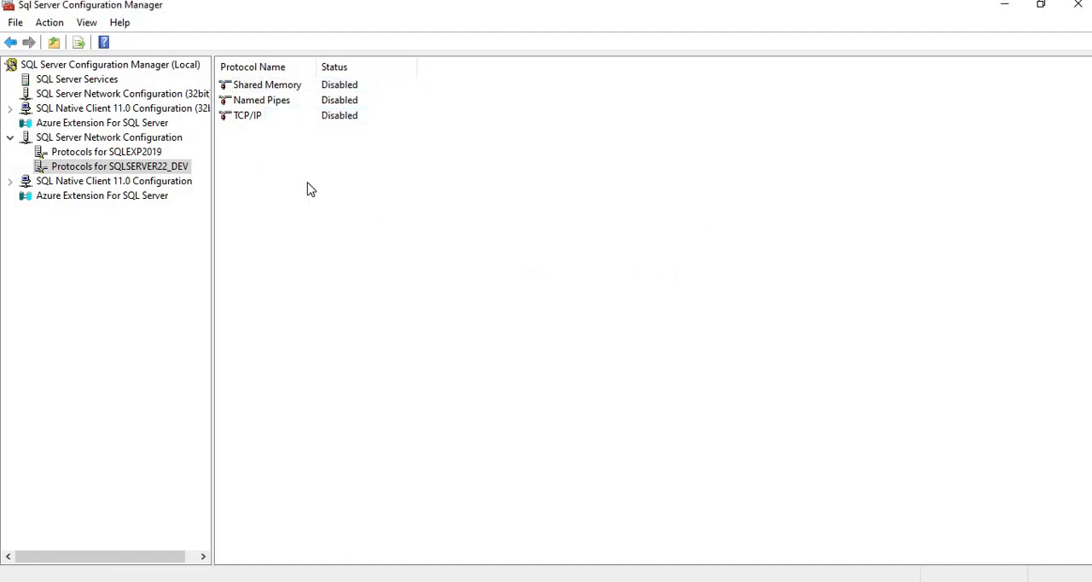
Step: Enable the Shared Memory protocol for SQLSERVER22_DEV again and accept the restart notice
{"action": "left_click", "coordinate": [279, 89]}
{"action": "right_click", "coordinate": [278, 88]}
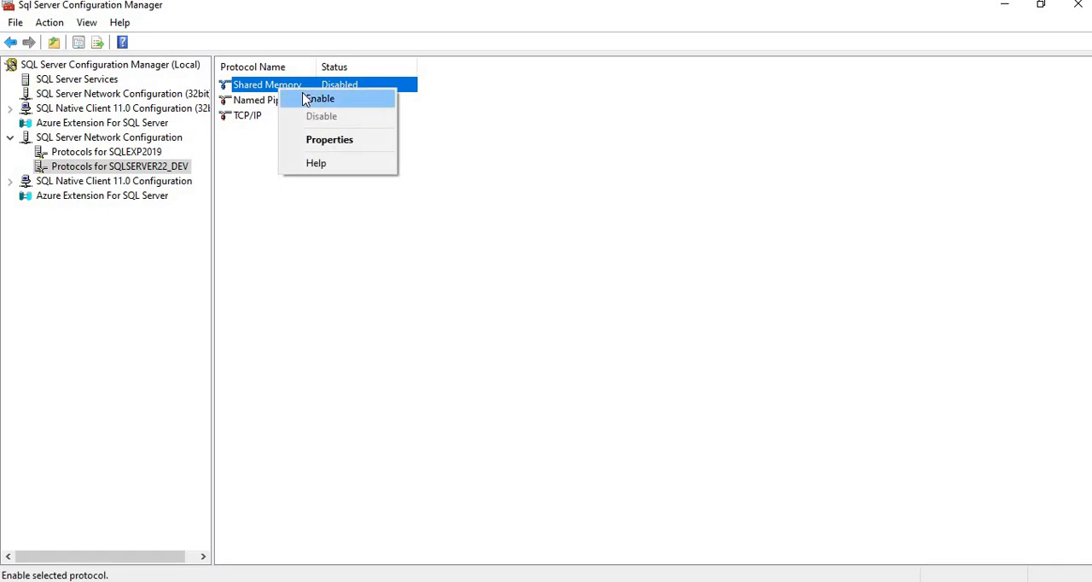
{"action": "left_click", "coordinate": [307, 100]}
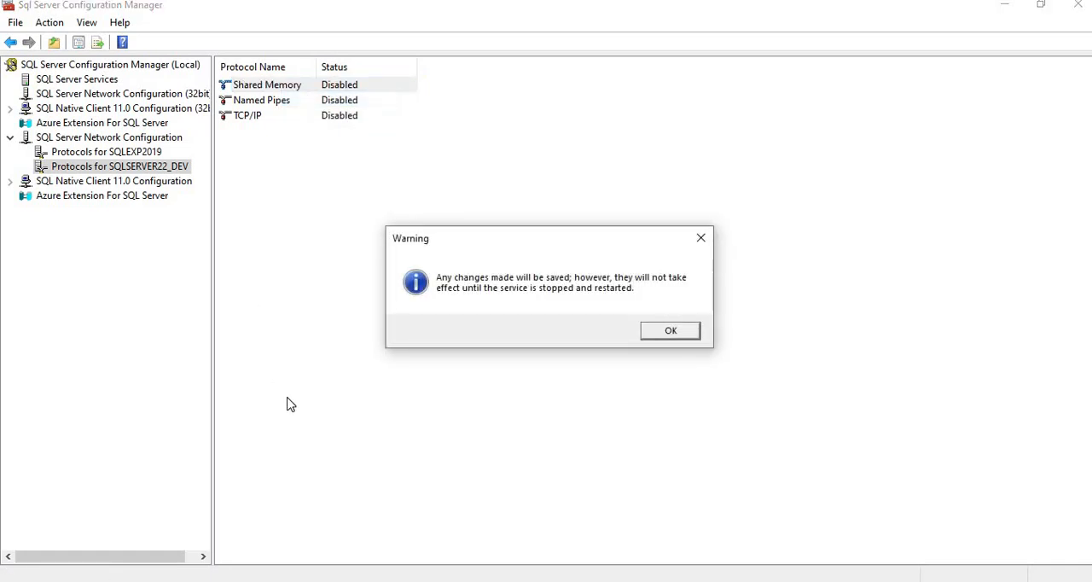
{"action": "left_click", "coordinate": [661, 333]}
Step: Show the list of SQL Server services and switch to SQL Server Management Studio
{"action": "left_click", "coordinate": [77, 79]}
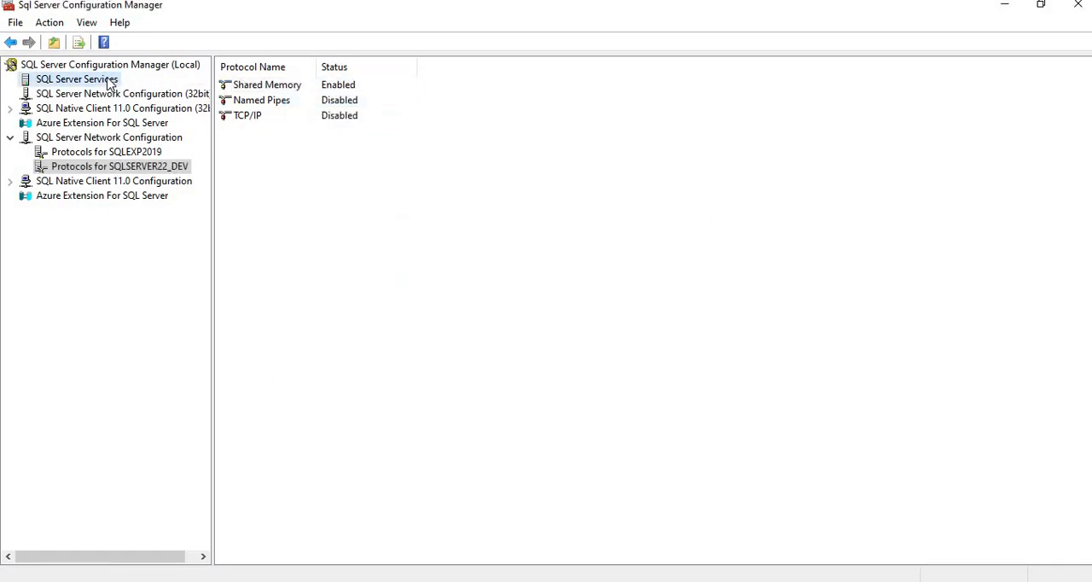
{"action": "right_click", "coordinate": [109, 81]}
{"action": "left_click", "coordinate": [158, 137]}
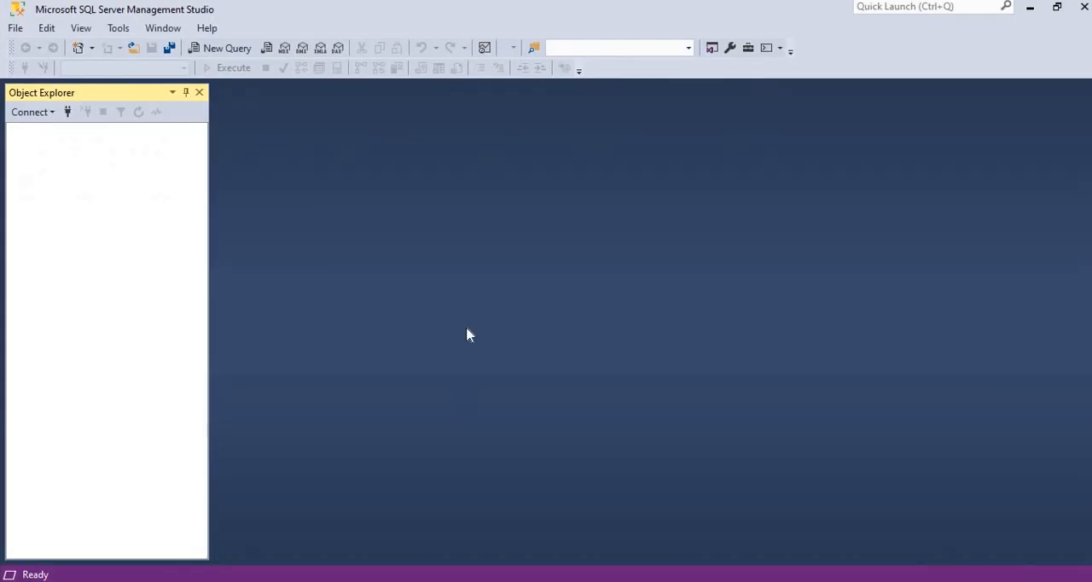
Step: Connect to the SQLEXP2019 Database Engine with SQL Server Authentication as sa, entering the login password
{"action": "left_click", "coordinate": [43, 112]}
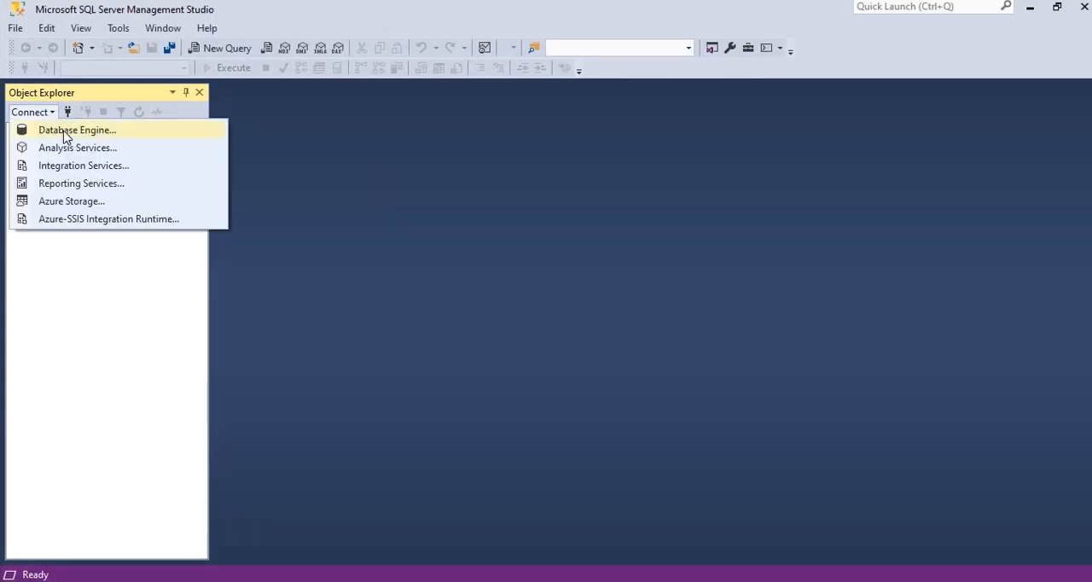
{"action": "left_click", "coordinate": [66, 132]}
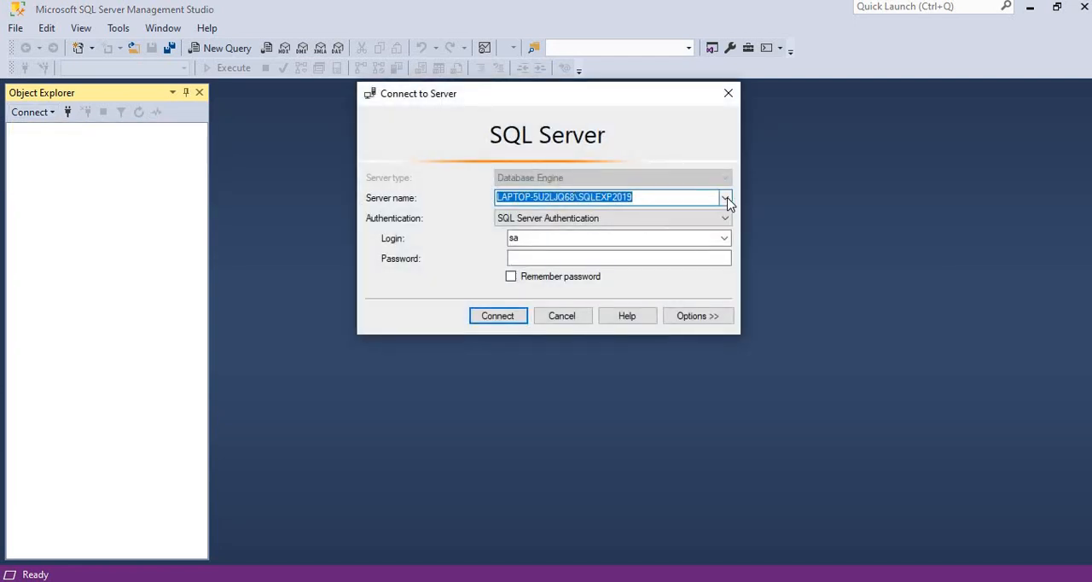
{"action": "left_click", "coordinate": [549, 258]}
{"action": "type", "text": "******"}
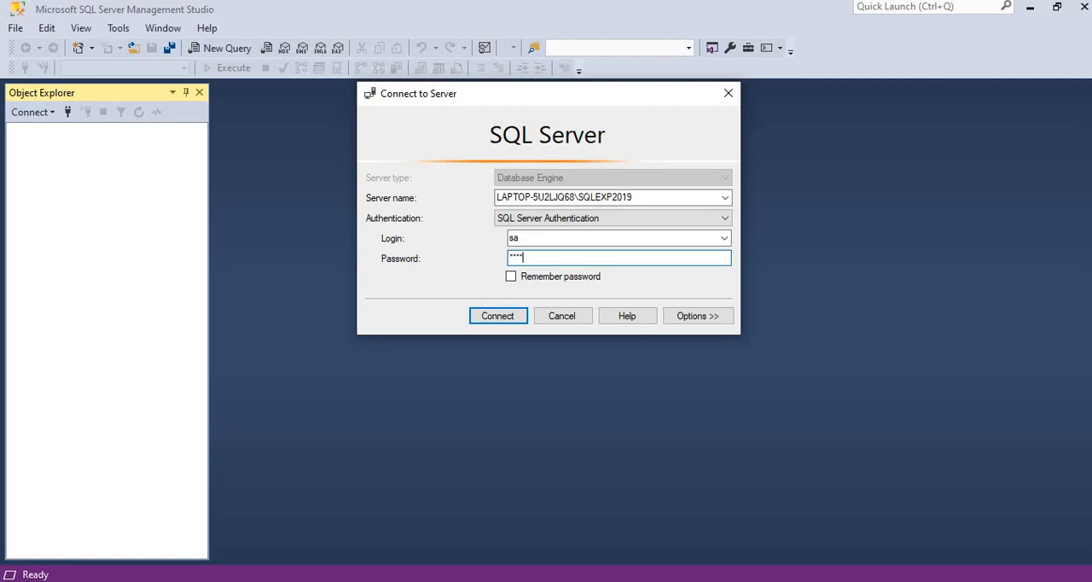
{"action": "key", "text": "Return"}
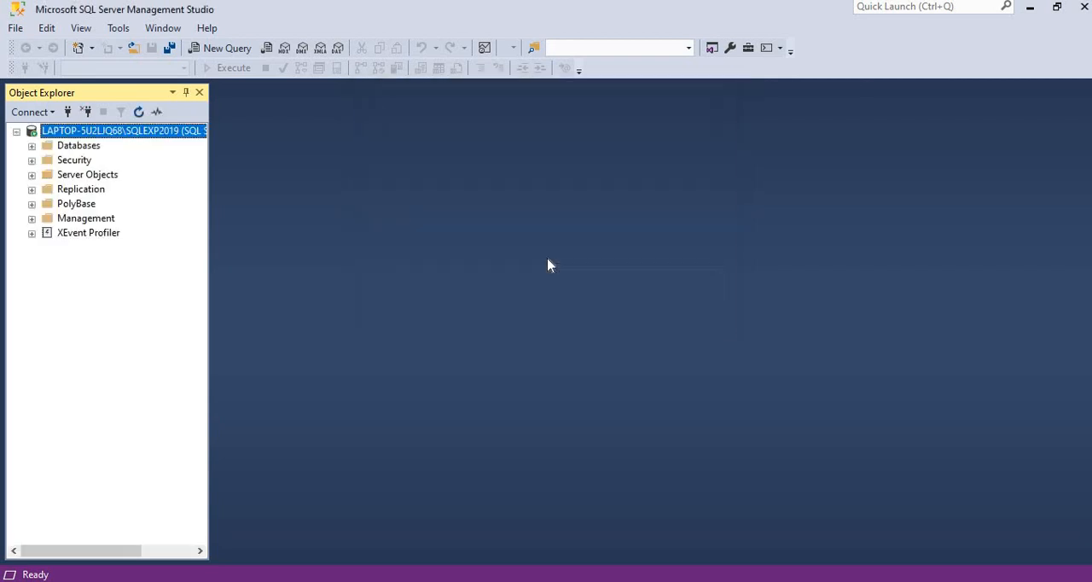
Step: Check the Databases folder of the SQLEXP2019 server, collapse it, and disconnect from the server
{"action": "left_click", "coordinate": [31, 146]}
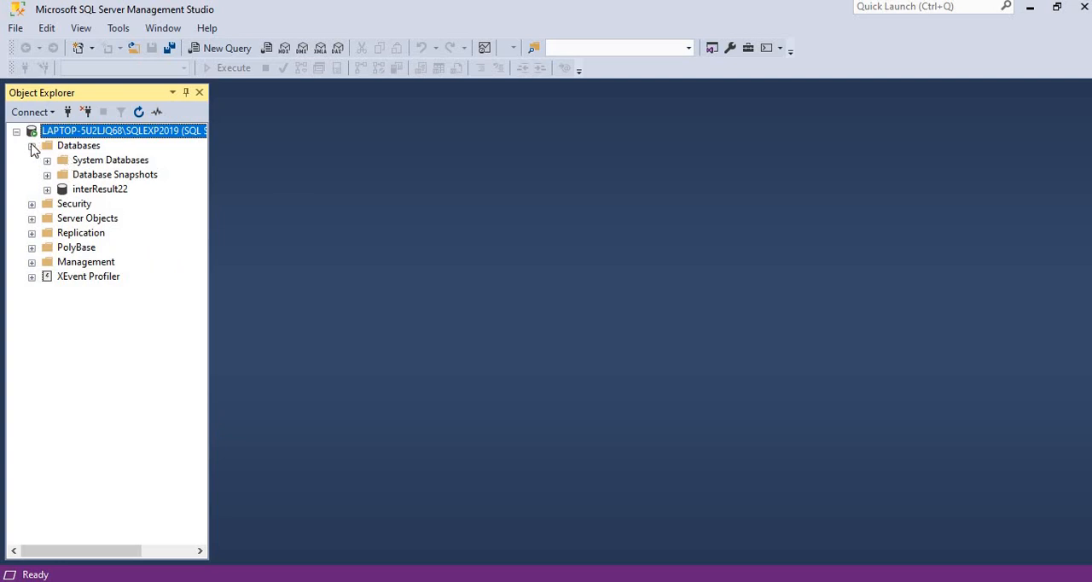
{"action": "left_click", "coordinate": [31, 146]}
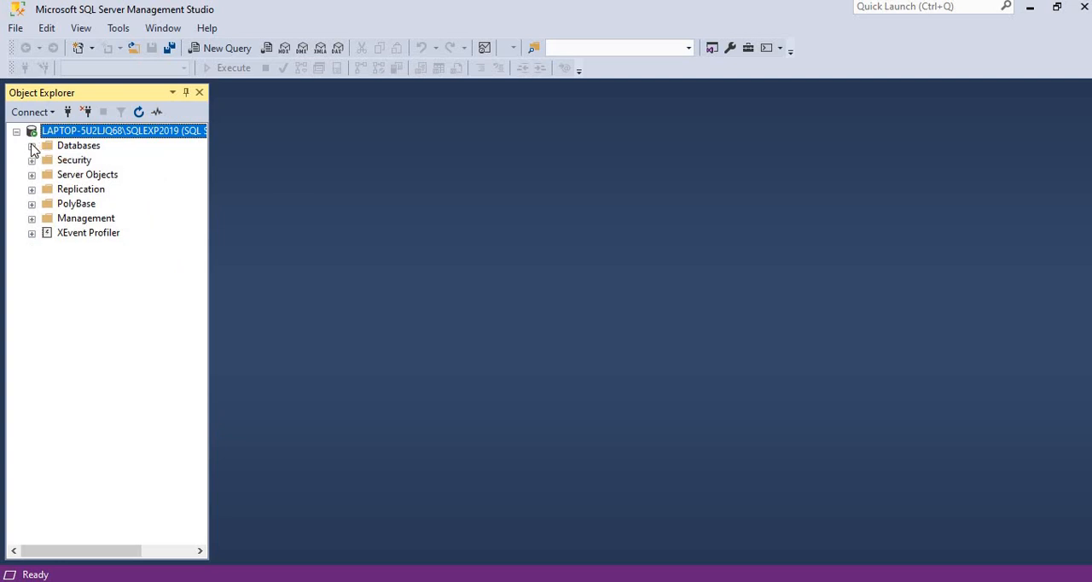
{"action": "left_click", "coordinate": [86, 112]}
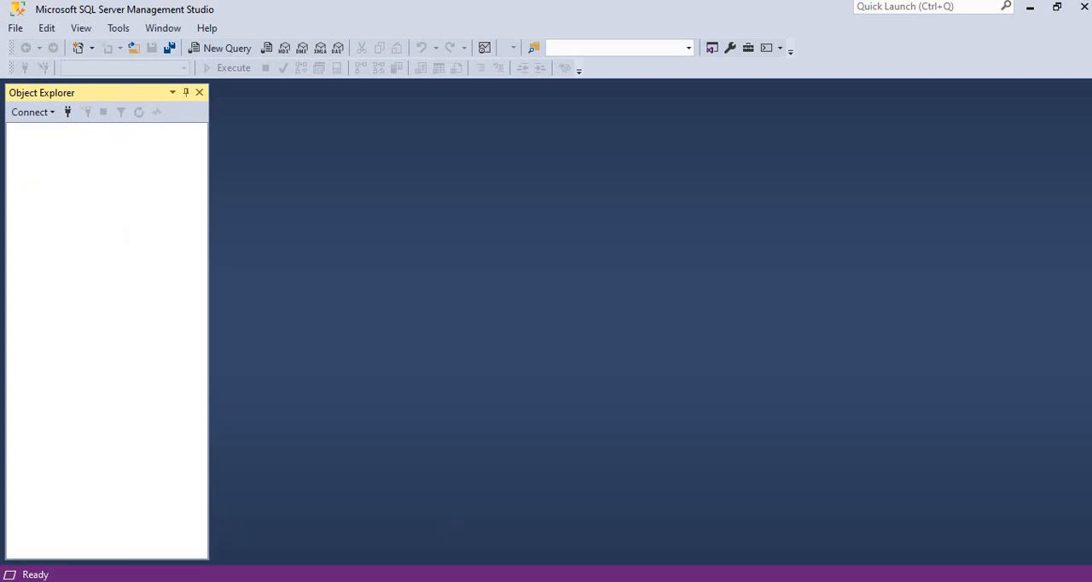
Step: Switch to SQL Server Configuration Manager, disable the Shared Memory protocol for SQLEXP2019, and accept the restart notice
{"action": "mouse_move", "coordinate": [610, 580]}
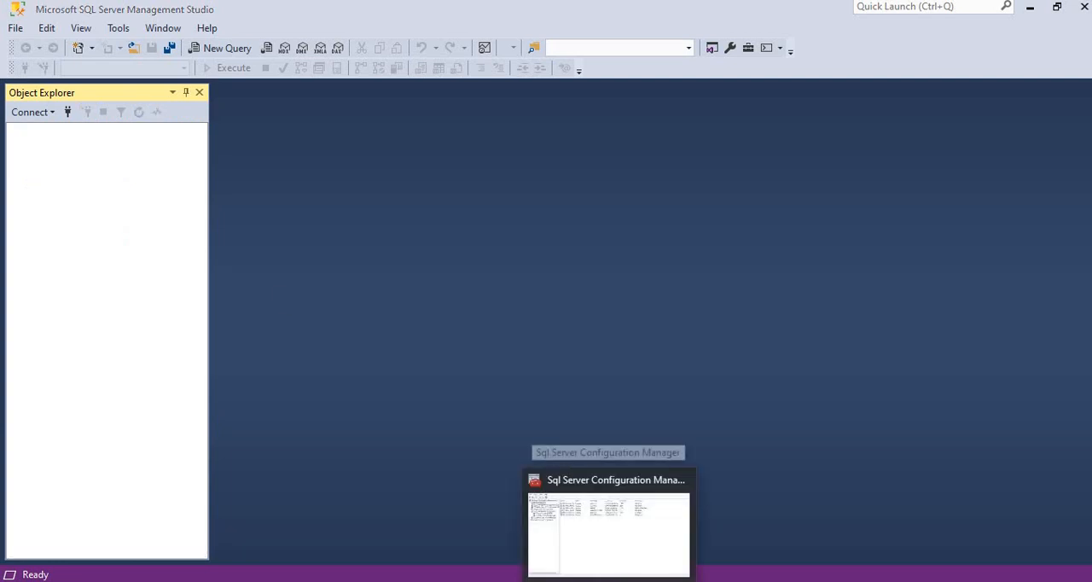
{"action": "left_click", "coordinate": [610, 525]}
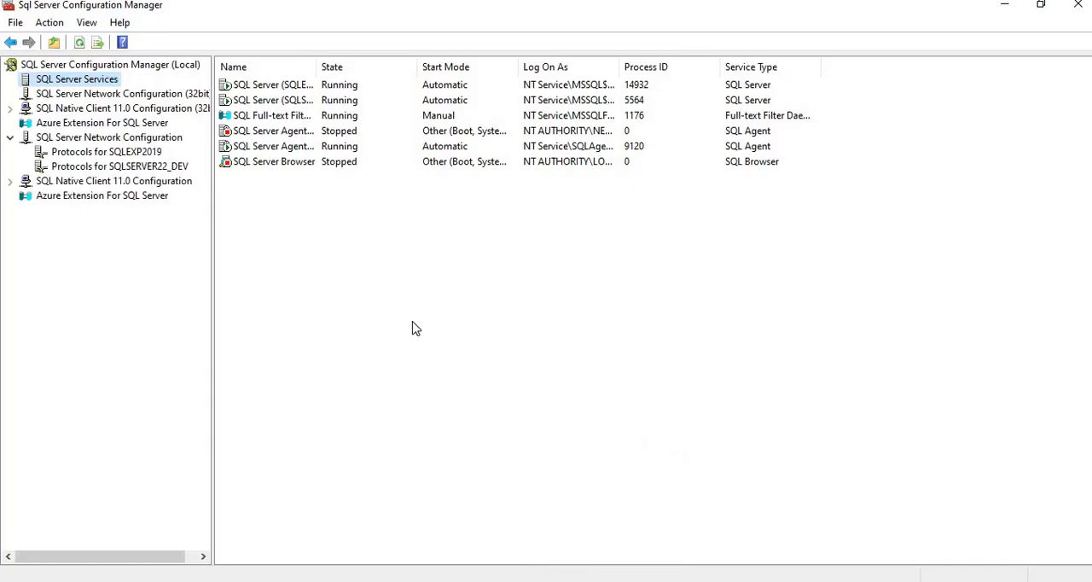
{"action": "left_click", "coordinate": [118, 155]}
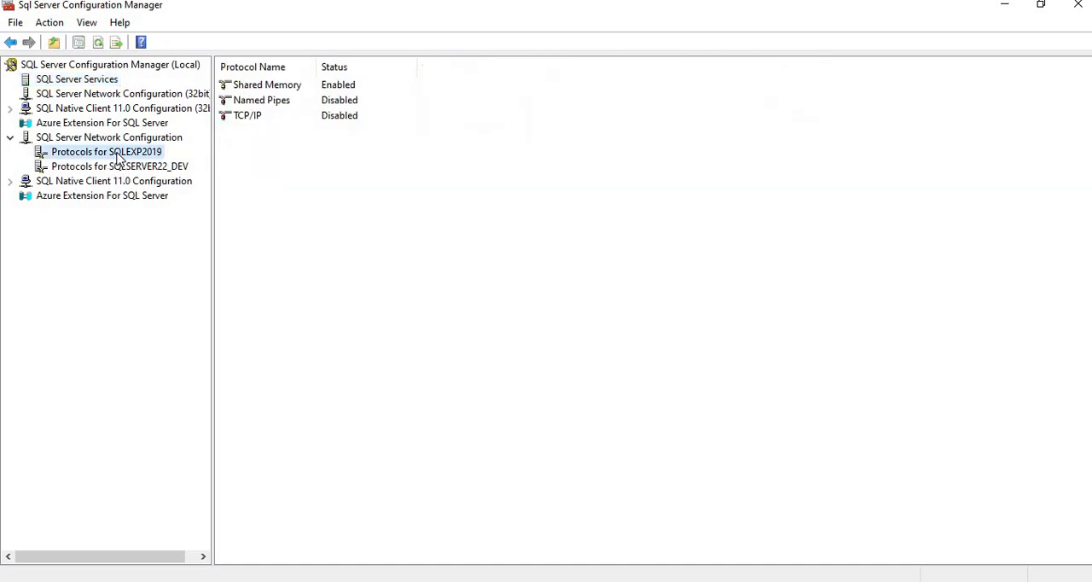
{"action": "left_click", "coordinate": [267, 87]}
{"action": "right_click", "coordinate": [267, 86]}
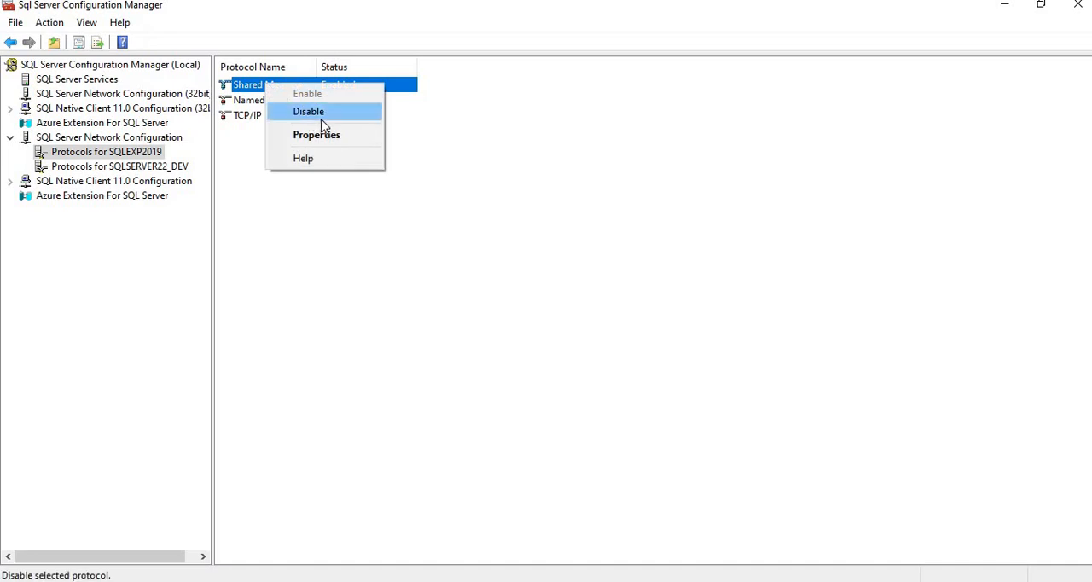
{"action": "left_click", "coordinate": [321, 119]}
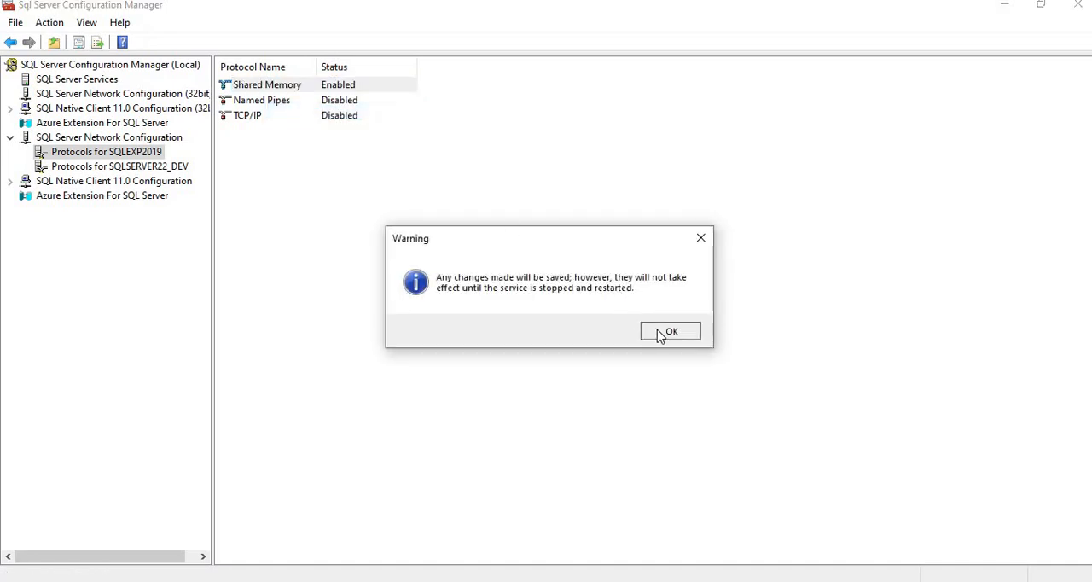
{"action": "left_click", "coordinate": [665, 333]}
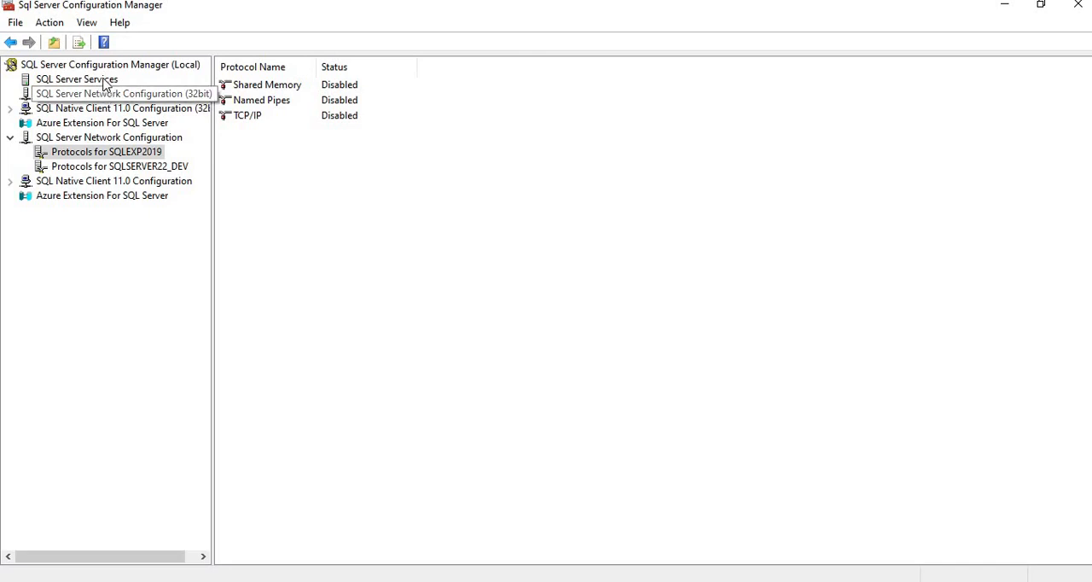
Step: Widen the Name column in the SQL Server services list and try to restart the SQL Server (SQLEXP2019) service
{"action": "left_click", "coordinate": [106, 79]}
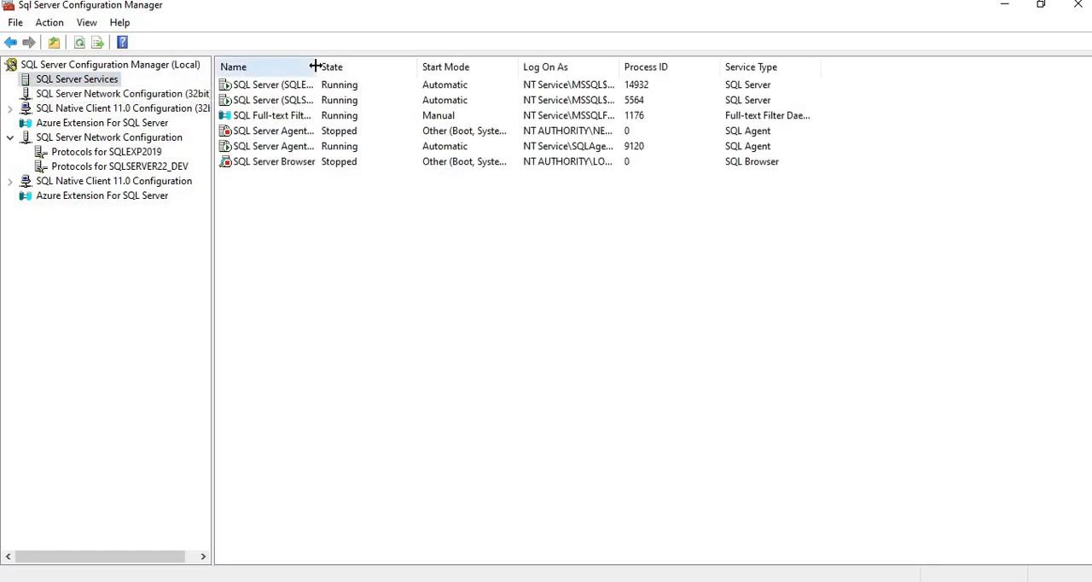
{"action": "left_click_drag", "start_coordinate": [316, 66], "coordinate": [443, 91]}
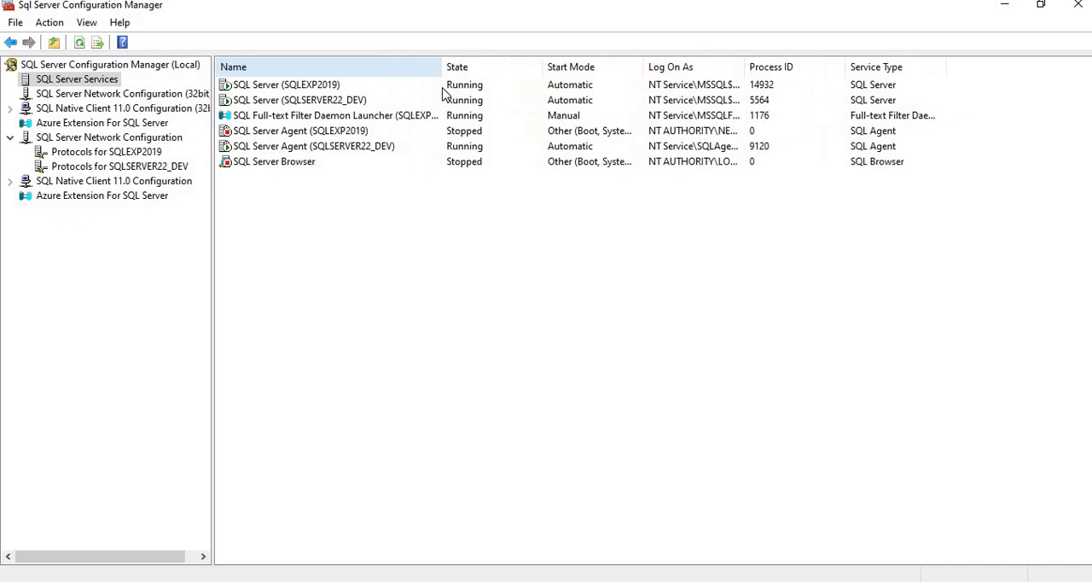
{"action": "right_click", "coordinate": [321, 86]}
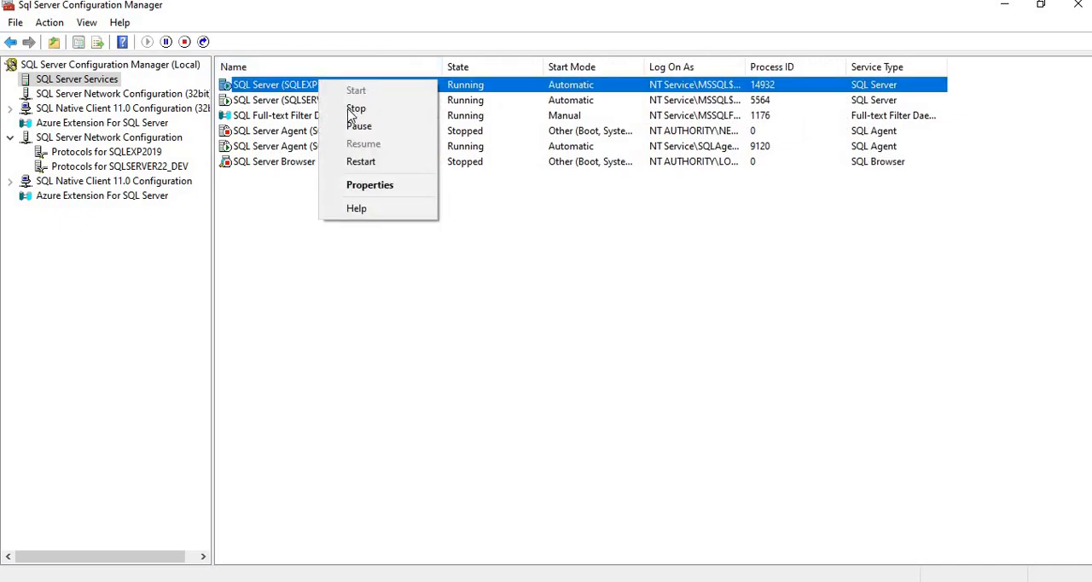
{"action": "left_click", "coordinate": [361, 161]}
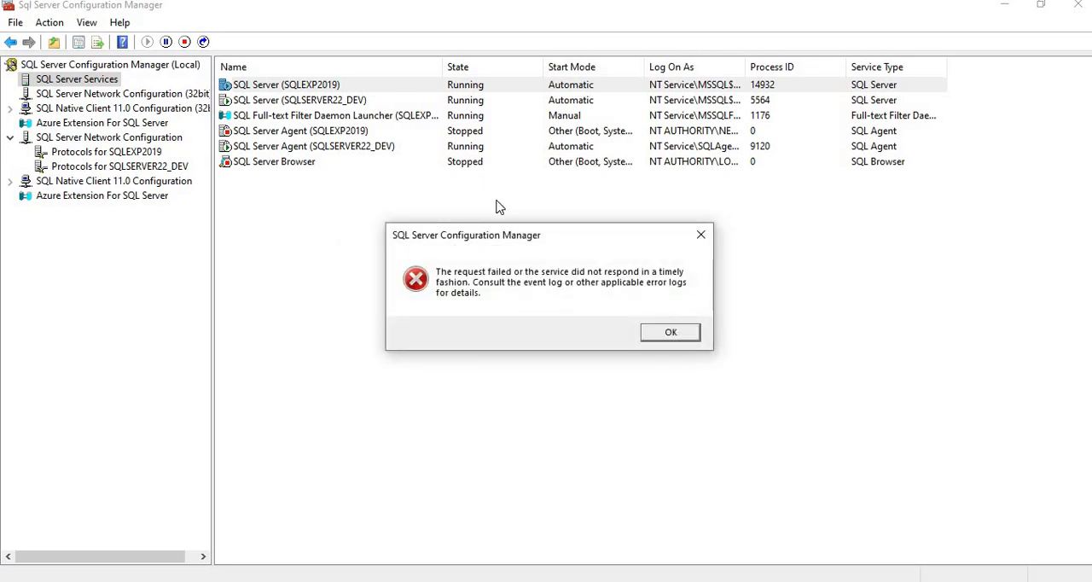
{"action": "left_click", "coordinate": [672, 335]}
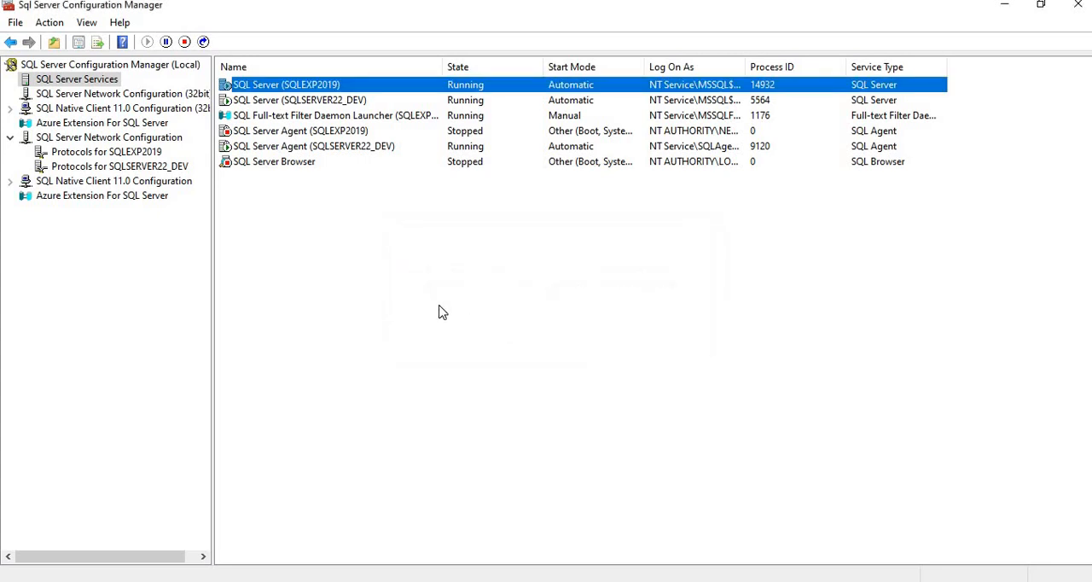
{"action": "left_click", "coordinate": [276, 90]}
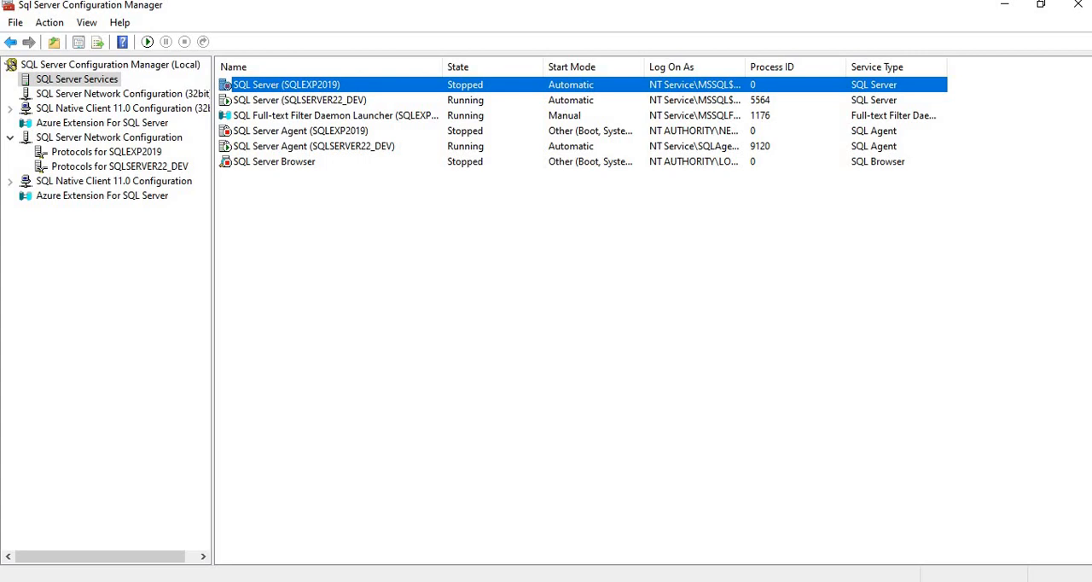
Step: Switch to SQL Server Management Studio, try to connect to SQLEXP2019 as sa with the login password, and cancel the attempt
{"action": "left_click", "coordinate": [468, 581]}
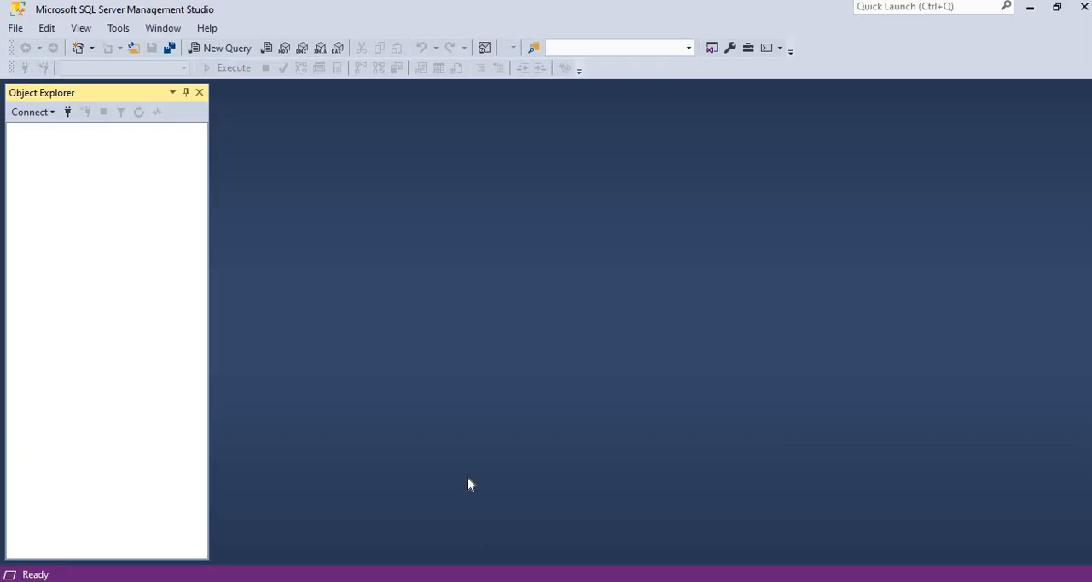
{"action": "left_click", "coordinate": [30, 113]}
{"action": "left_click", "coordinate": [51, 131]}
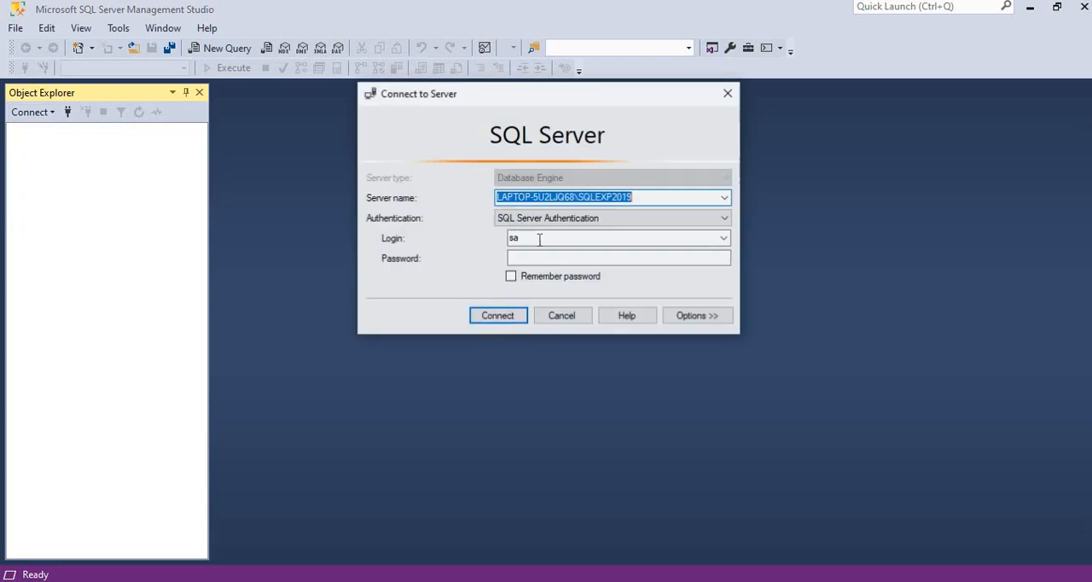
{"action": "left_click", "coordinate": [539, 254]}
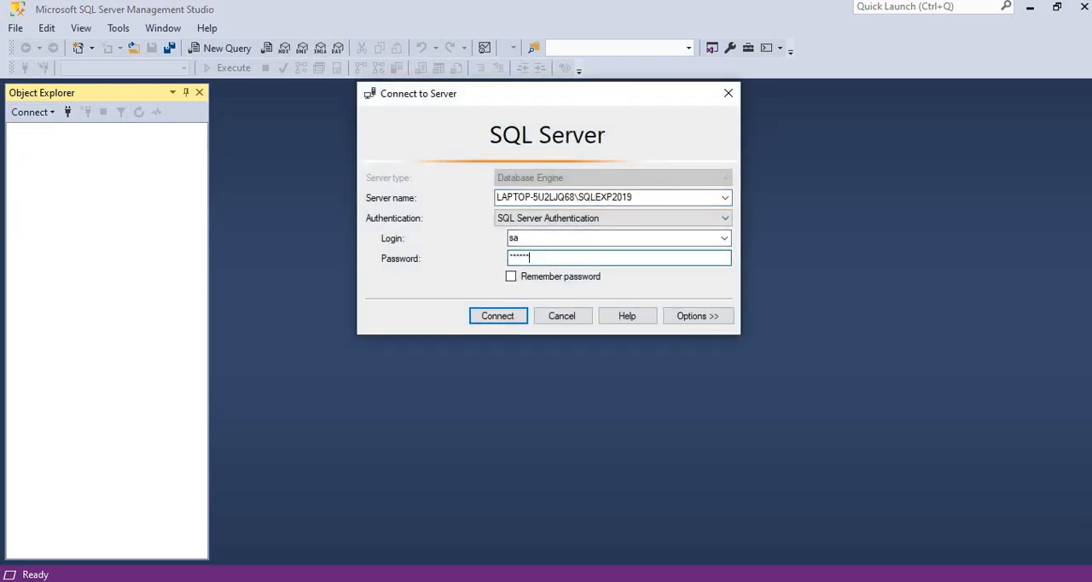
{"action": "key", "text": "Return"}
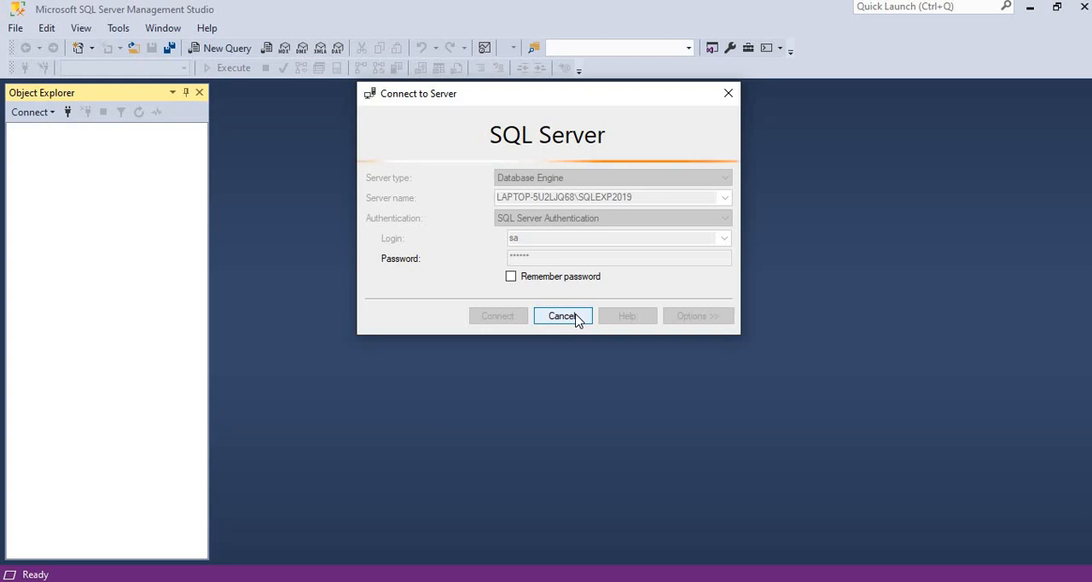
{"action": "left_click", "coordinate": [578, 317]}
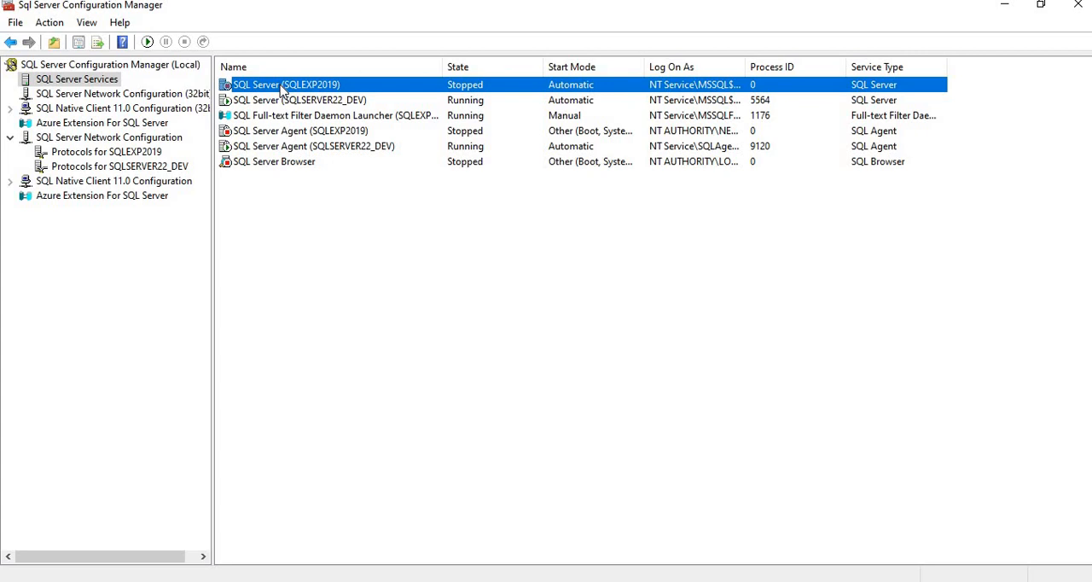
Step: Try to start the SQL Server (SQLEXP2019) service from SQL Server Configuration Manager and dismiss the resulting dialog
{"action": "right_click", "coordinate": [282, 91]}
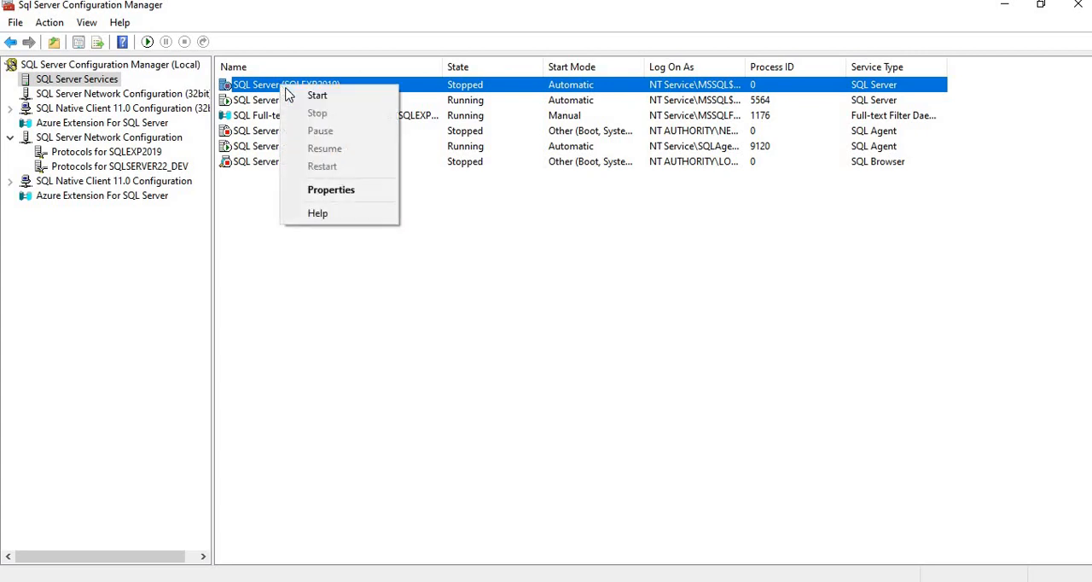
{"action": "left_click", "coordinate": [332, 102]}
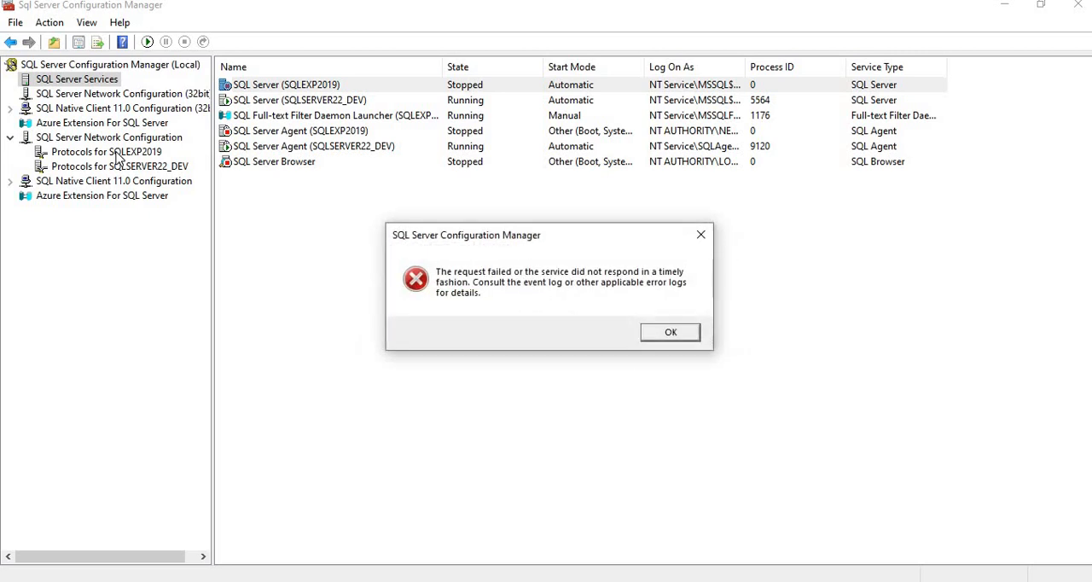
{"action": "left_click", "coordinate": [670, 334]}
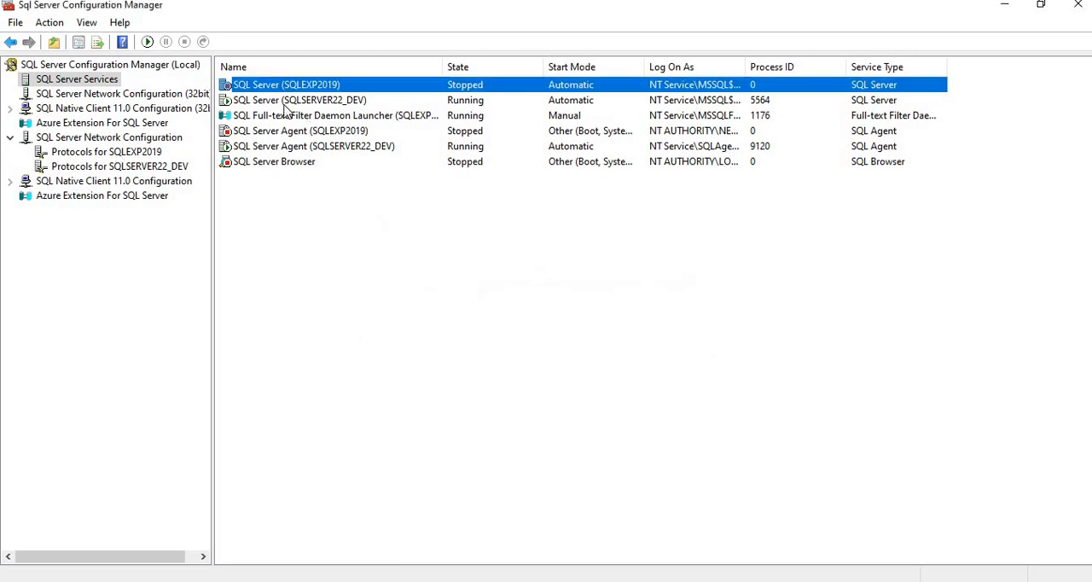
Step: Enable the Shared Memory protocol for SQLEXP2019 again and accept the restart notice
{"action": "right_click", "coordinate": [137, 155]}
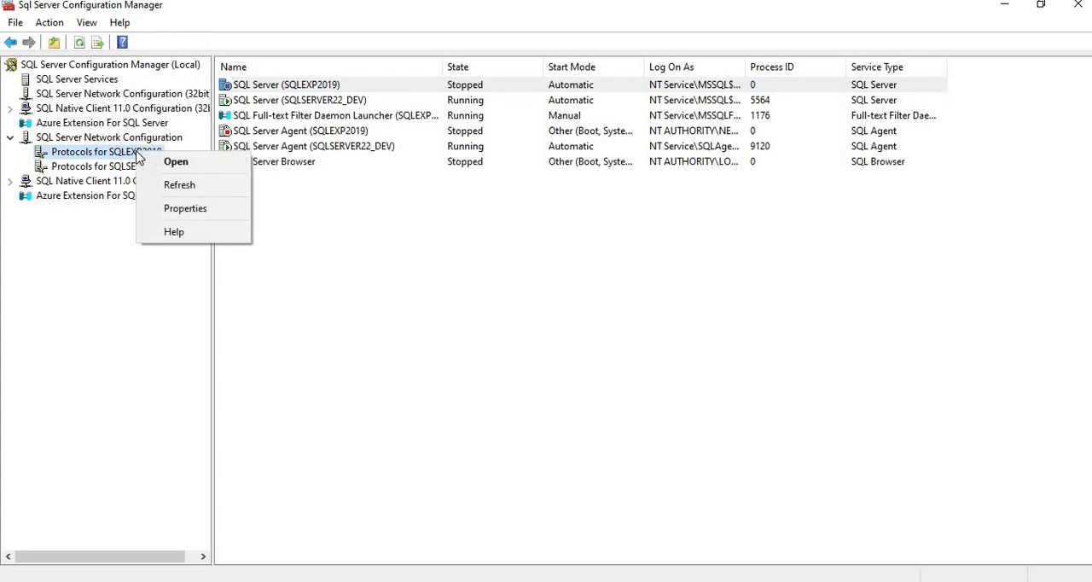
{"action": "left_click", "coordinate": [88, 157]}
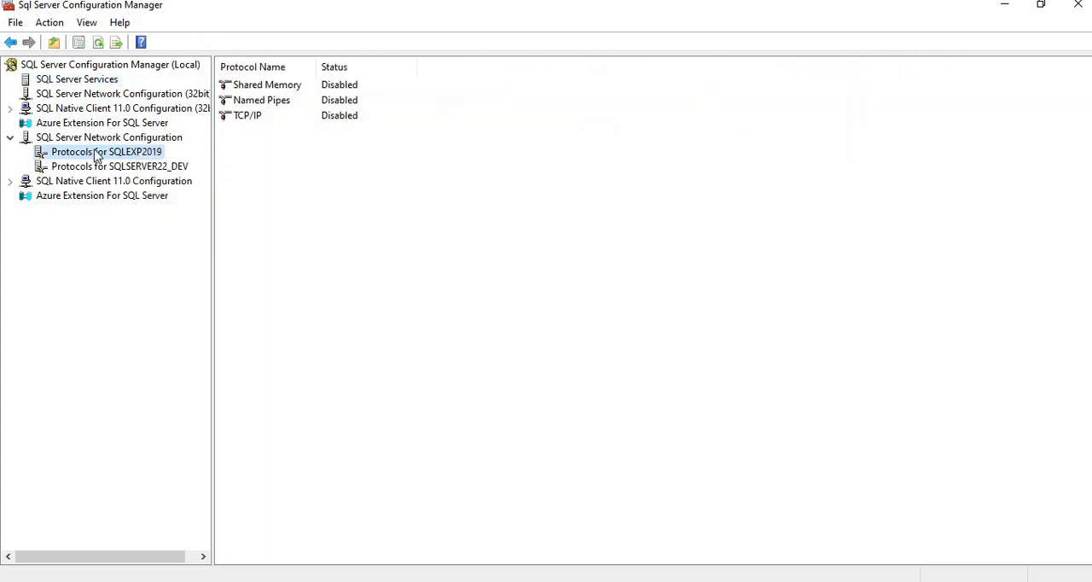
{"action": "right_click", "coordinate": [273, 88]}
{"action": "left_click", "coordinate": [311, 97]}
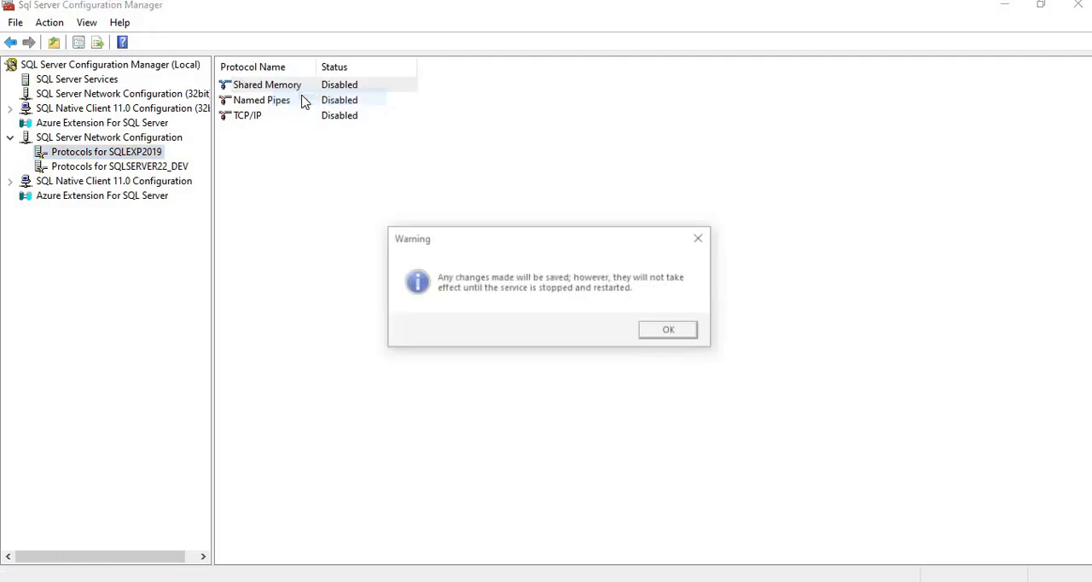
{"action": "left_click", "coordinate": [671, 331]}
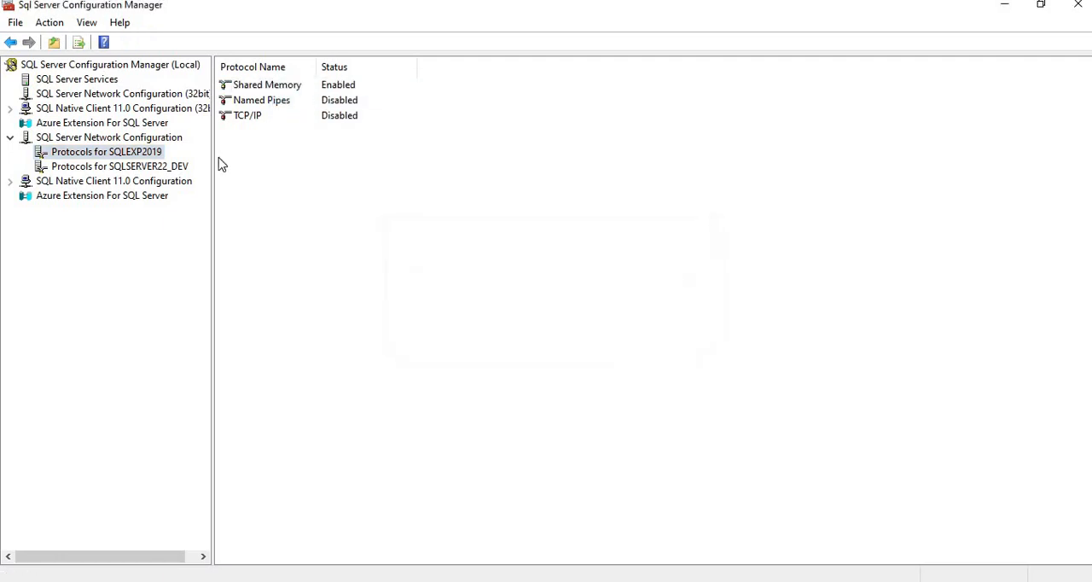
Step: Return to the SQL Server services list and start the SQL Server (SQLEXP2019) service
{"action": "left_click", "coordinate": [101, 81]}
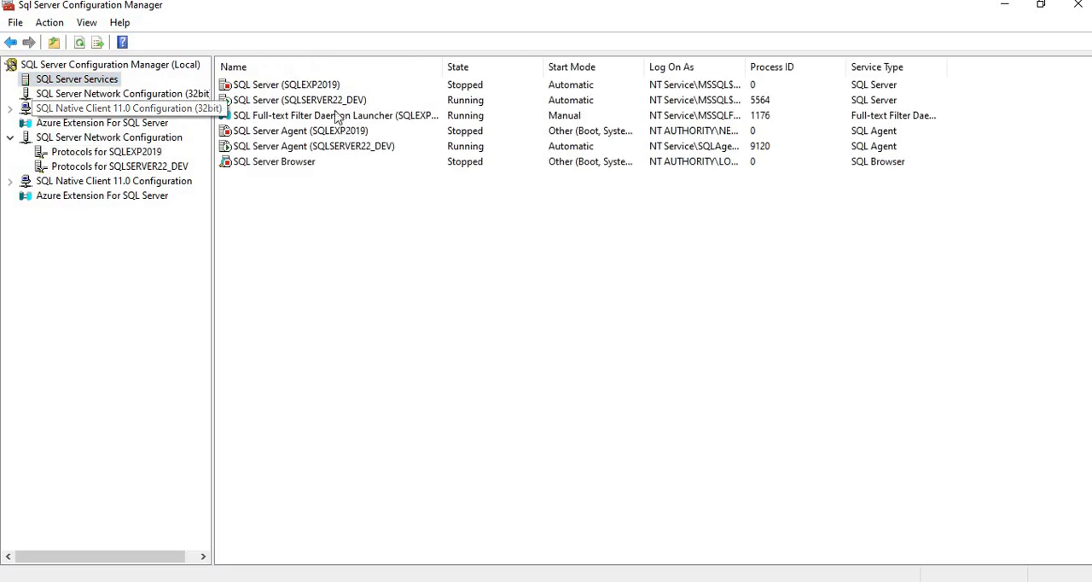
{"action": "right_click", "coordinate": [314, 91]}
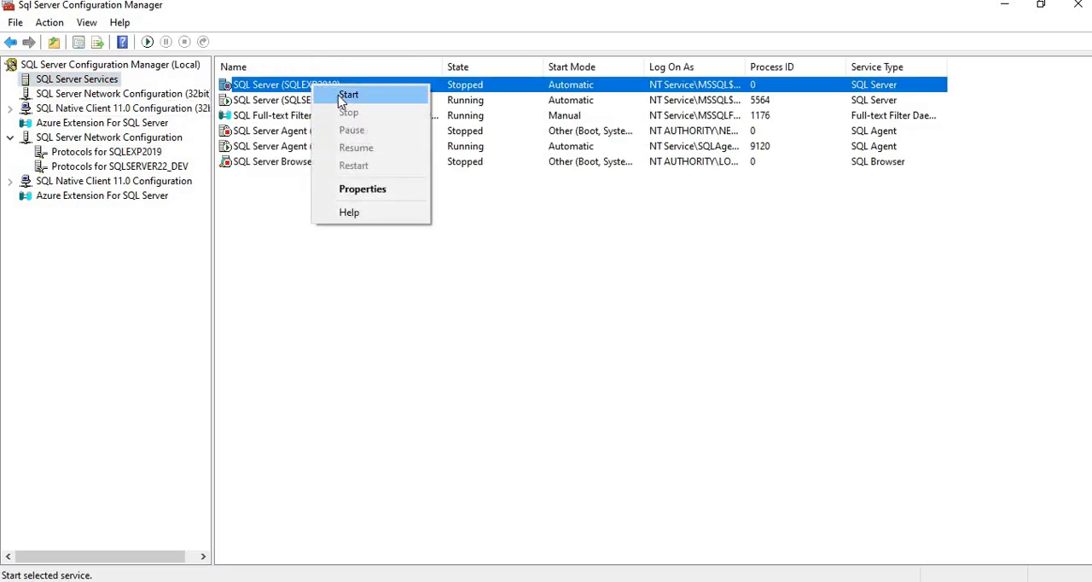
{"action": "left_click", "coordinate": [338, 95]}
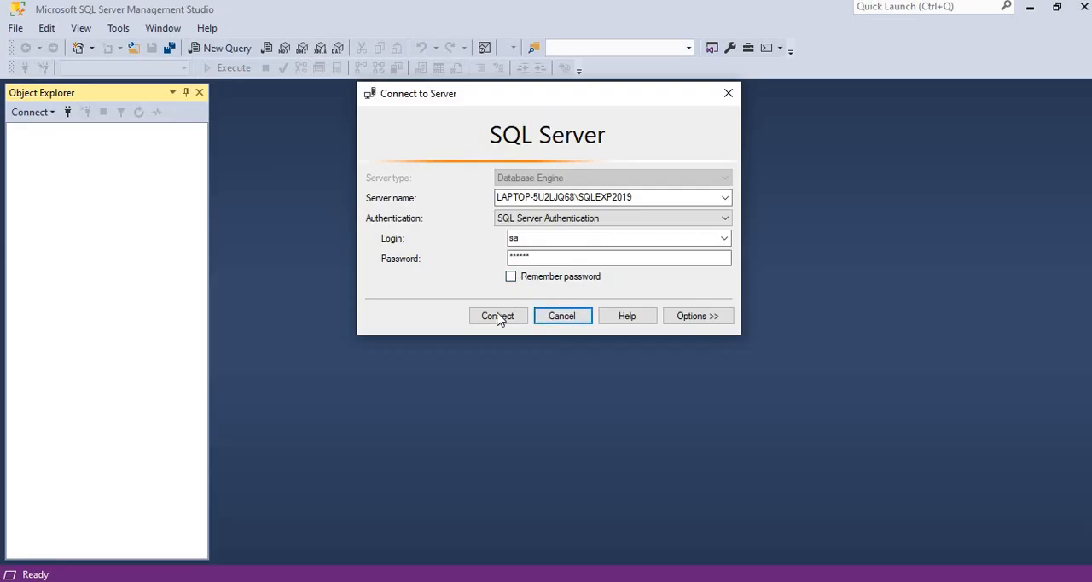
Step: Connect to SQLEXP2019 in SQL Server Management Studio, disconnect from it, and minimize the program
{"action": "left_click", "coordinate": [500, 317]}
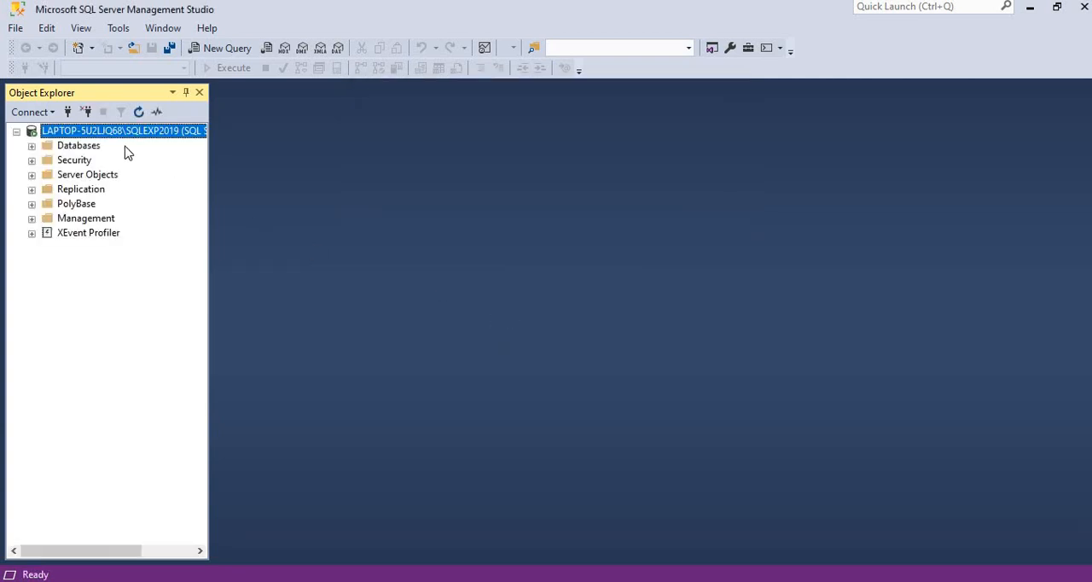
{"action": "left_click", "coordinate": [87, 112]}
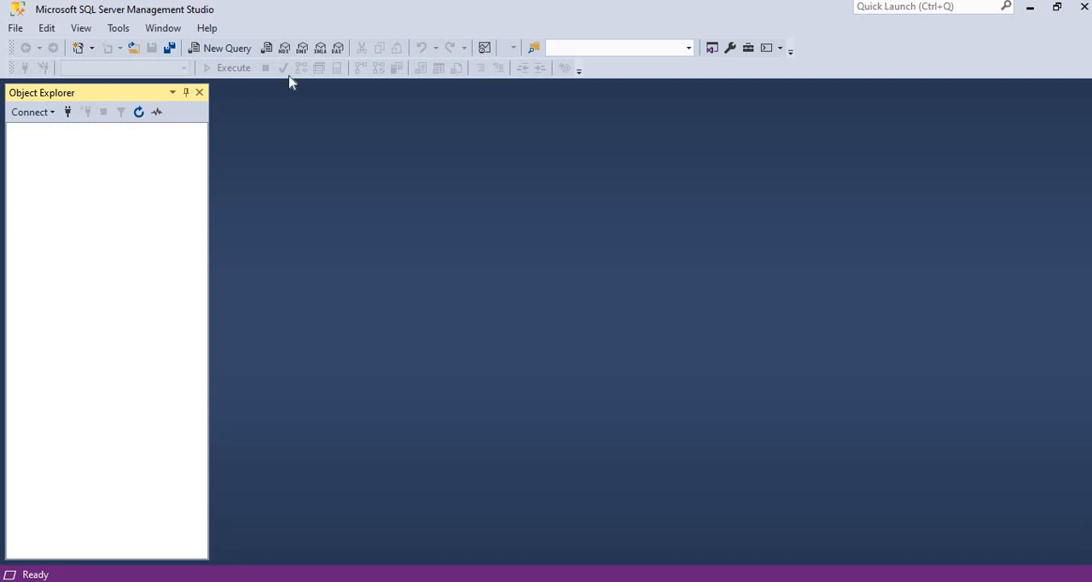
{"action": "left_click", "coordinate": [1037, 12]}
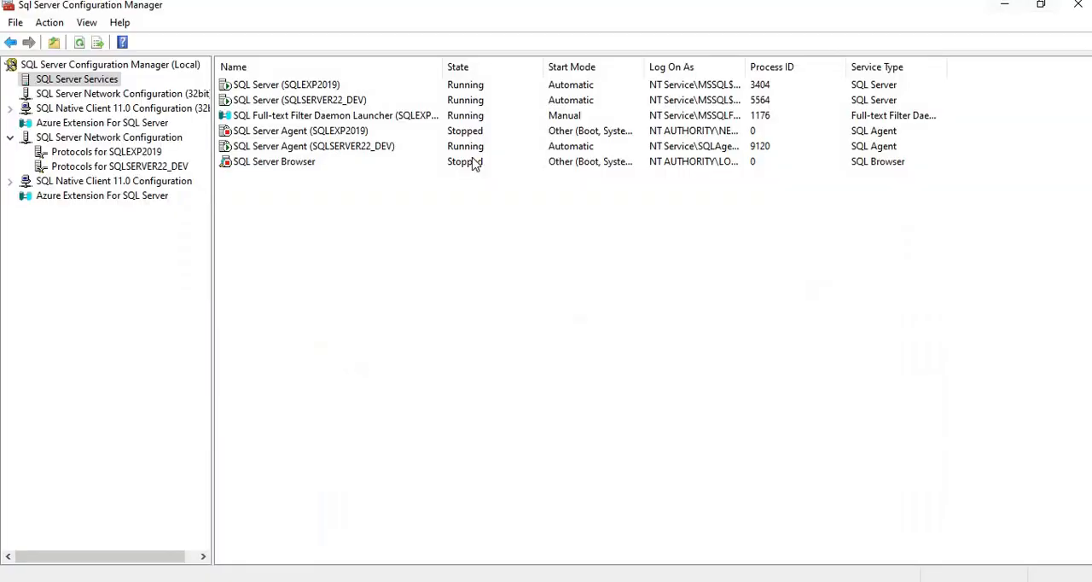
Step: Review the network protocol statuses for SQLSERVER22_DEV and SQLEXP2019
{"action": "left_click", "coordinate": [102, 152]}
{"action": "left_click", "coordinate": [144, 168]}
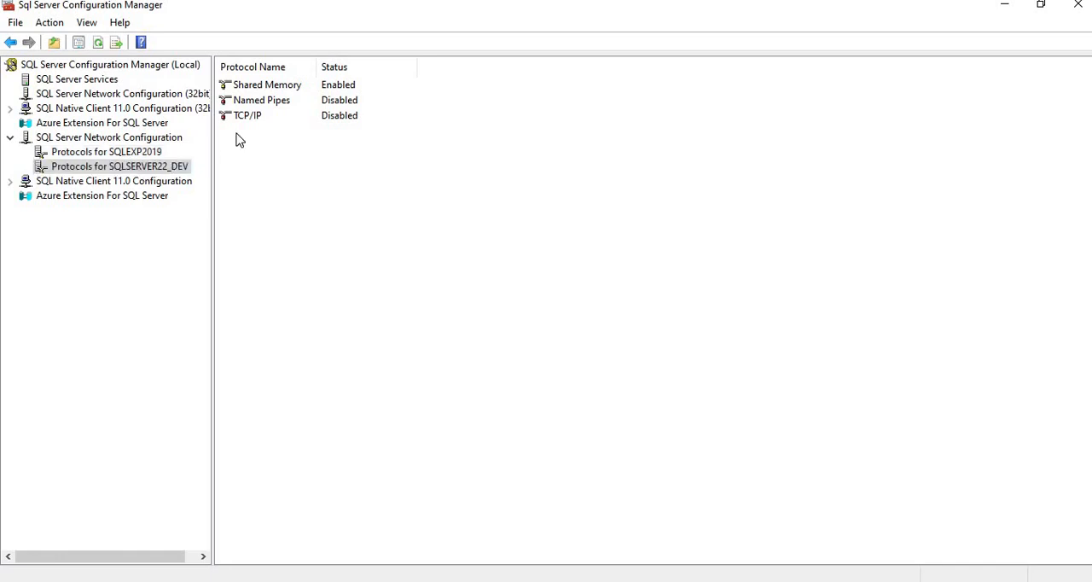
{"action": "left_click", "coordinate": [122, 154]}
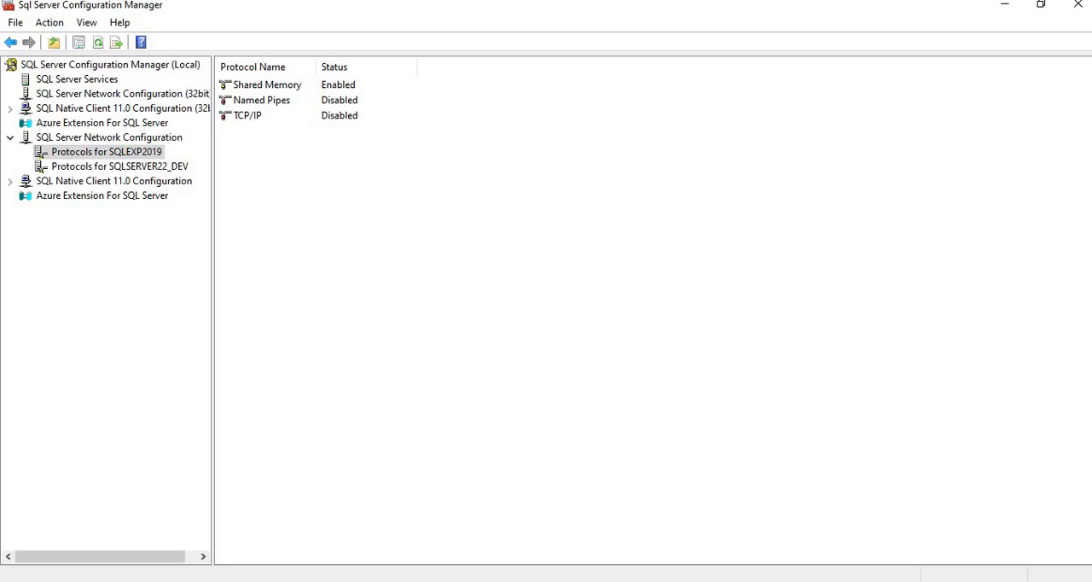
Step: Minimize Configuration Manager and open Notepad from the Run dialog
{"action": "left_click", "coordinate": [1005, 7]}
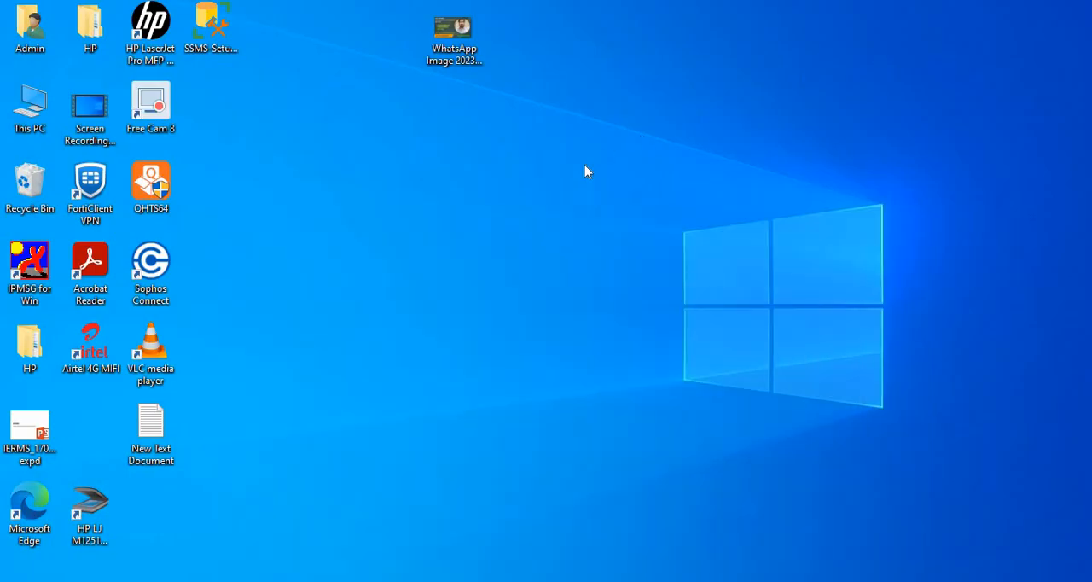
{"action": "key", "text": "super+r"}
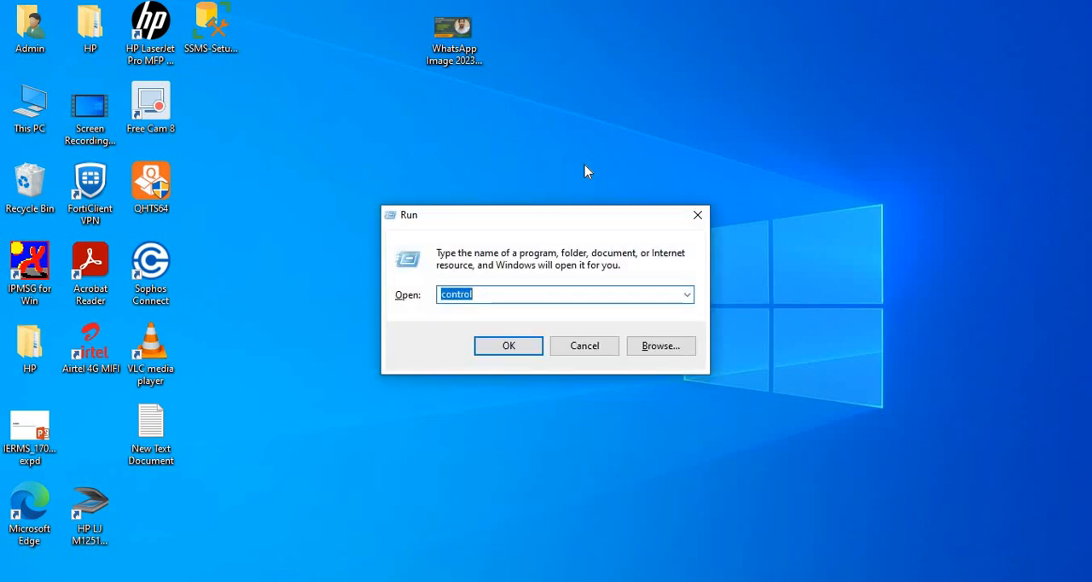
{"action": "type", "text": "not"}
{"action": "key", "text": "Down"}
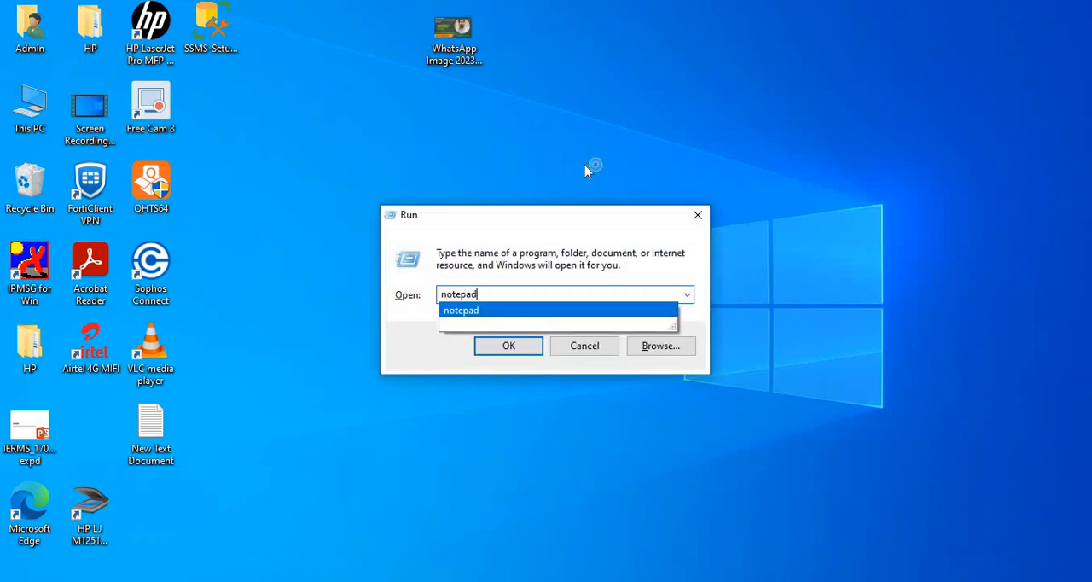
{"action": "key", "text": "Return"}
Step: Write the IP address 192.168.10.23 in the blank Notepad document
{"action": "type", "text": "19"}
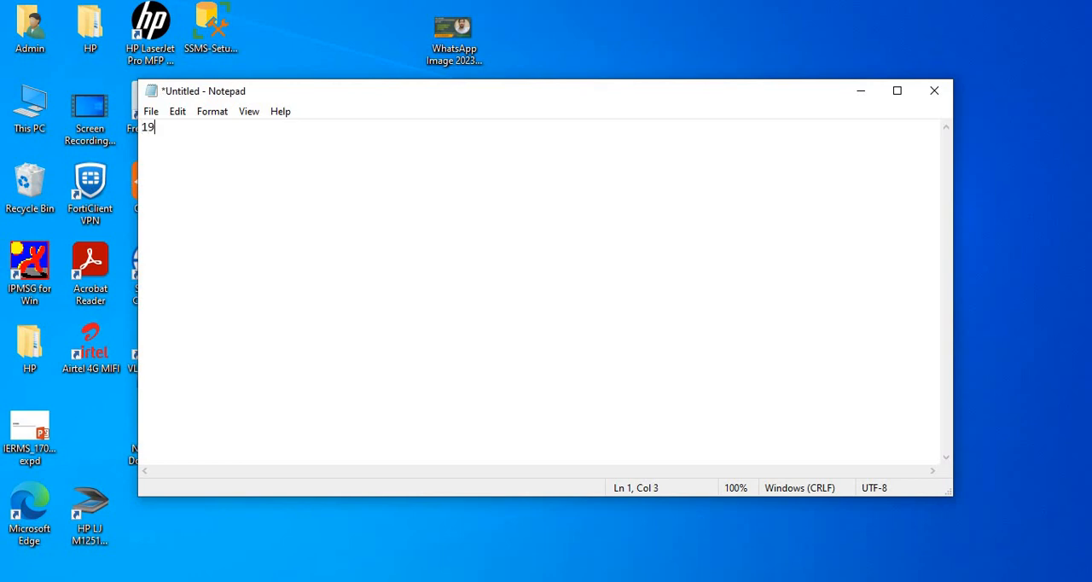
{"action": "type", "text": "2.168.10.23"}
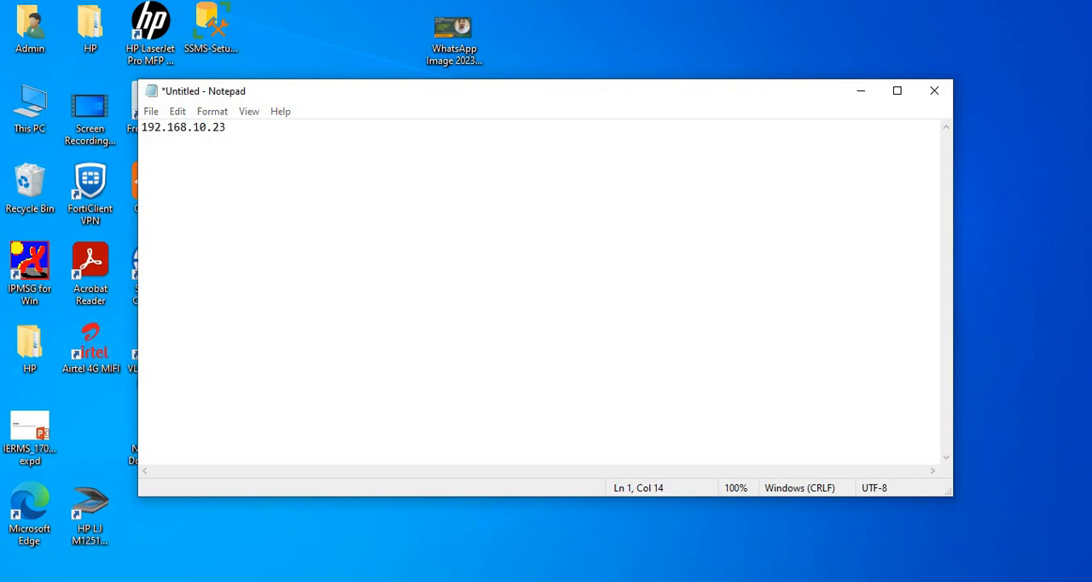
Step: Switch to SQL Server Management Studio, view the Database Engine connection dialog, and close it without connecting before minimizing the program
{"action": "left_click", "coordinate": [256, 581]}
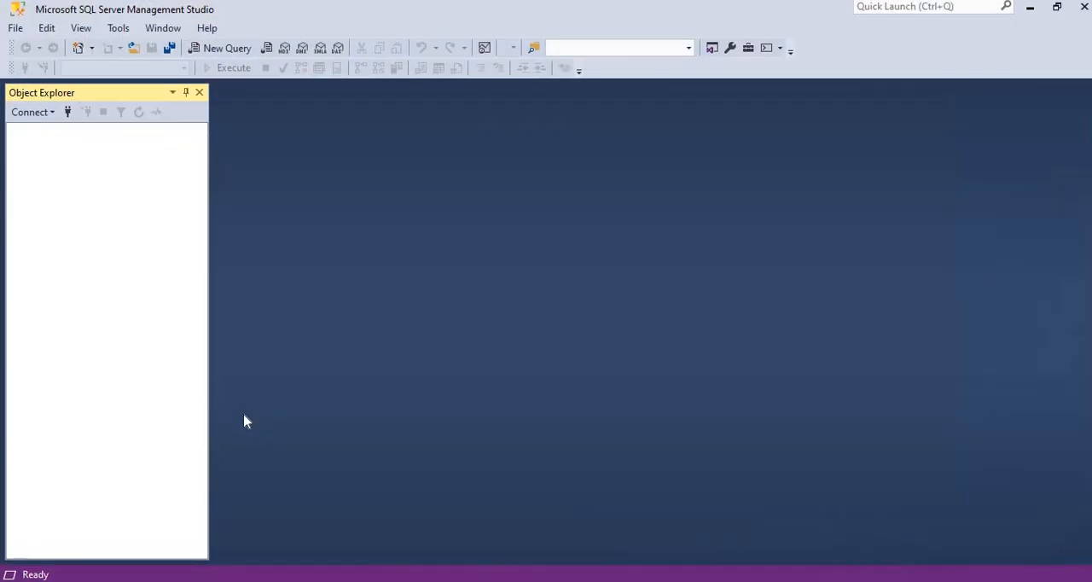
{"action": "left_click", "coordinate": [33, 113]}
{"action": "left_click", "coordinate": [56, 131]}
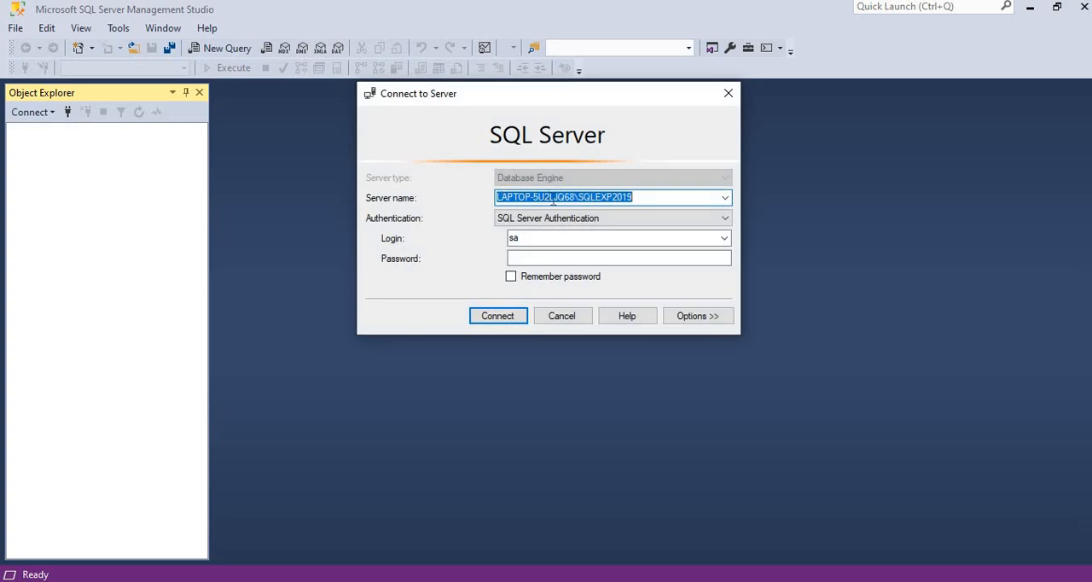
{"action": "left_click", "coordinate": [730, 94]}
{"action": "left_click", "coordinate": [1031, 6]}
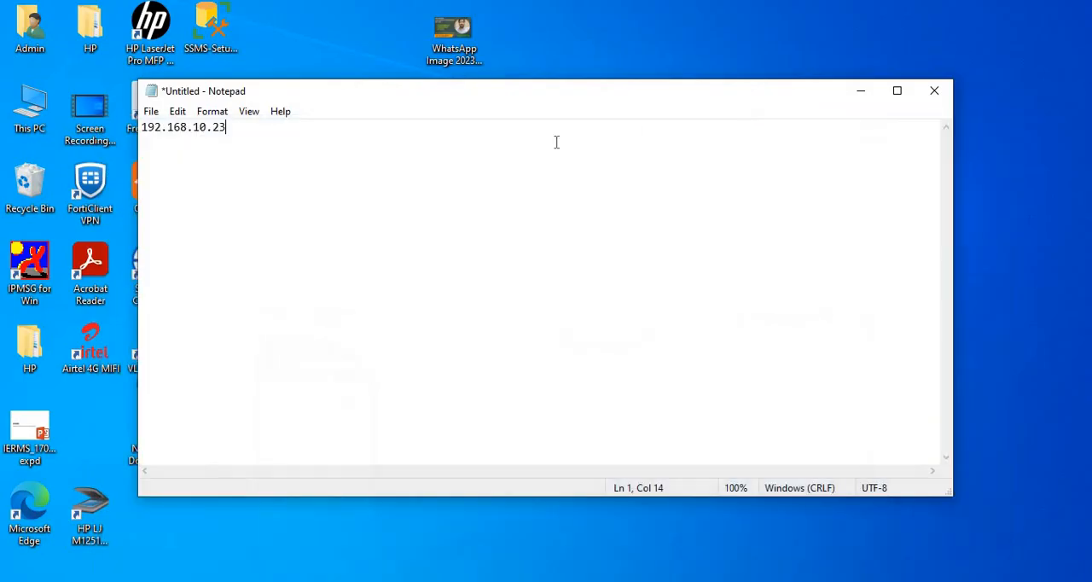
Step: Minimize Notepad, switch to SQL Server Configuration Manager, and examine the Named Pipes and TCP/IP statuses for SQLEXP2019
{"action": "left_click", "coordinate": [861, 90]}
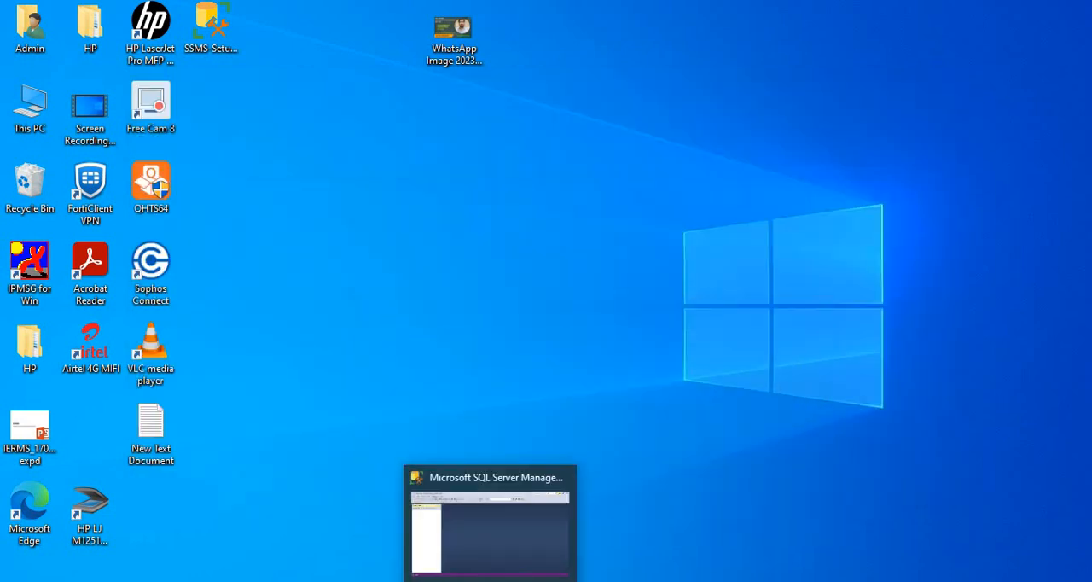
{"action": "left_click", "coordinate": [603, 581]}
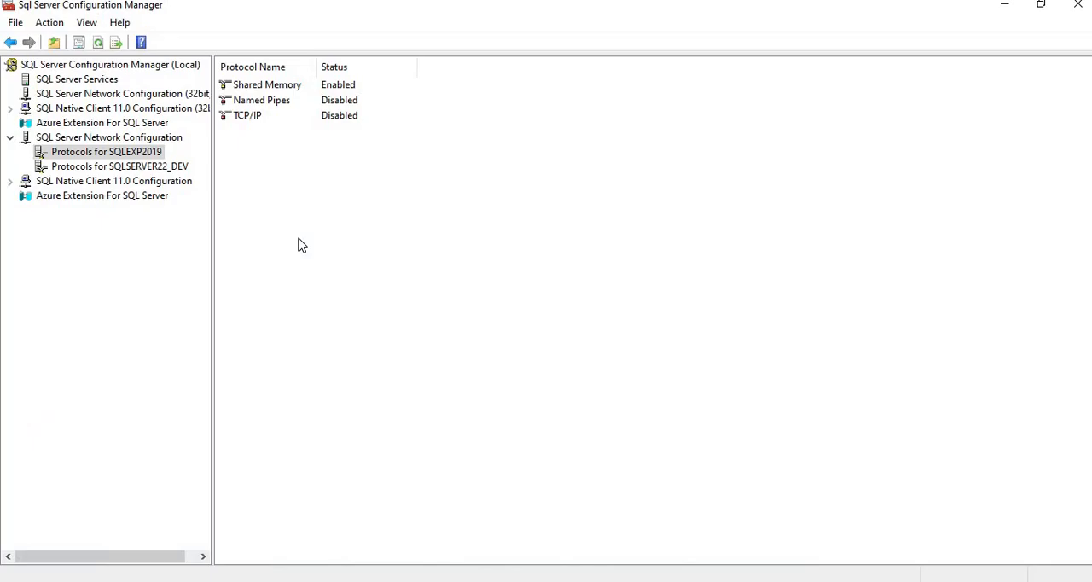
{"action": "left_click", "coordinate": [267, 101]}
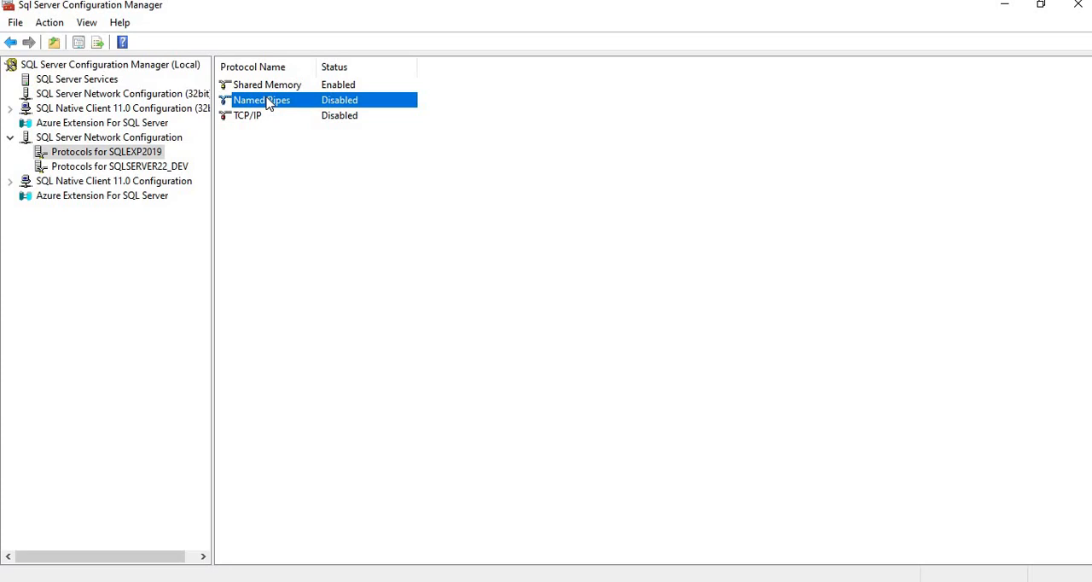
{"action": "left_click", "coordinate": [251, 117]}
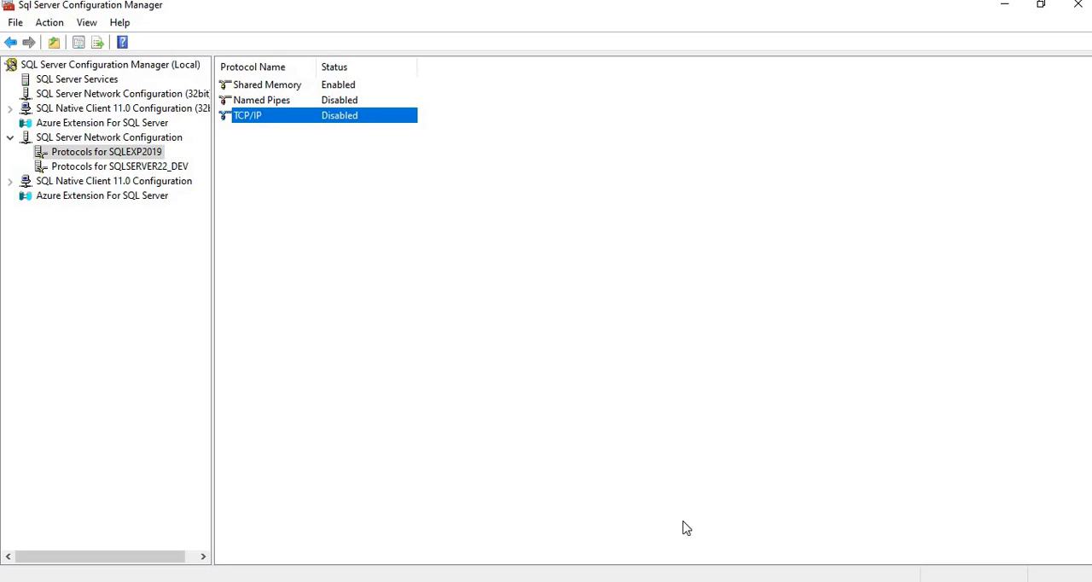
Step: Clear the IP address from the Notepad document and minimize Notepad
{"action": "left_click", "coordinate": [602, 562]}
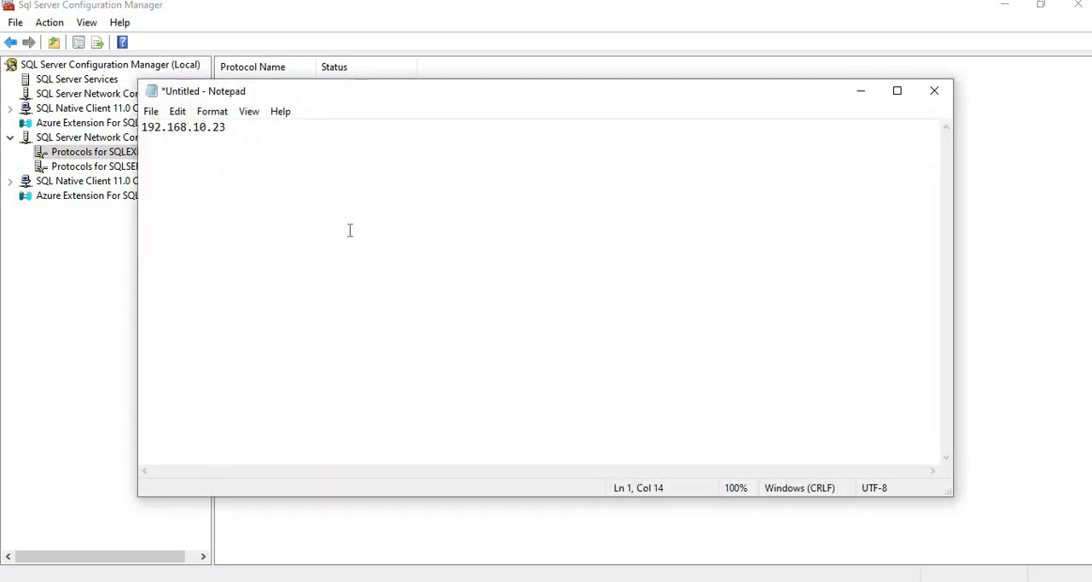
{"action": "key", "text": "BackSpace"}
{"action": "key", "text": "BackSpace"}
{"action": "key", "text": "BackSpace"}
{"action": "key", "text": "BackSpace"}
{"action": "key", "text": "BackSpace"}
{"action": "key", "text": "BackSpace"}
{"action": "key", "text": "BackSpace"}
{"action": "key", "text": "BackSpace"}
{"action": "key", "text": "BackSpace"}
{"action": "key", "text": "BackSpace"}
{"action": "key", "text": "BackSpace"}
{"action": "key", "text": "BackSpace"}
{"action": "key", "text": "BackSpace"}
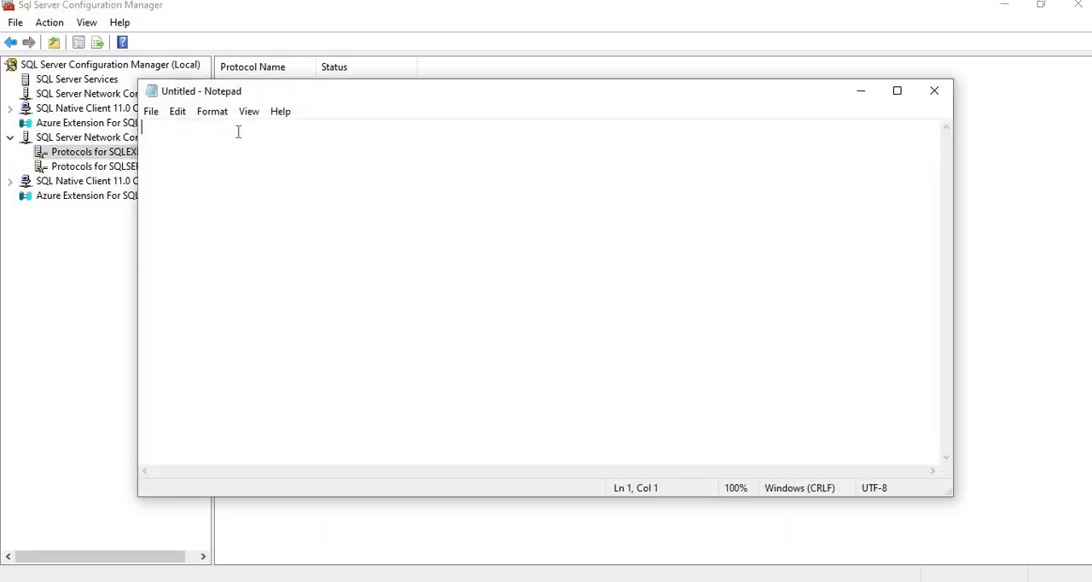
{"action": "left_click", "coordinate": [860, 95]}
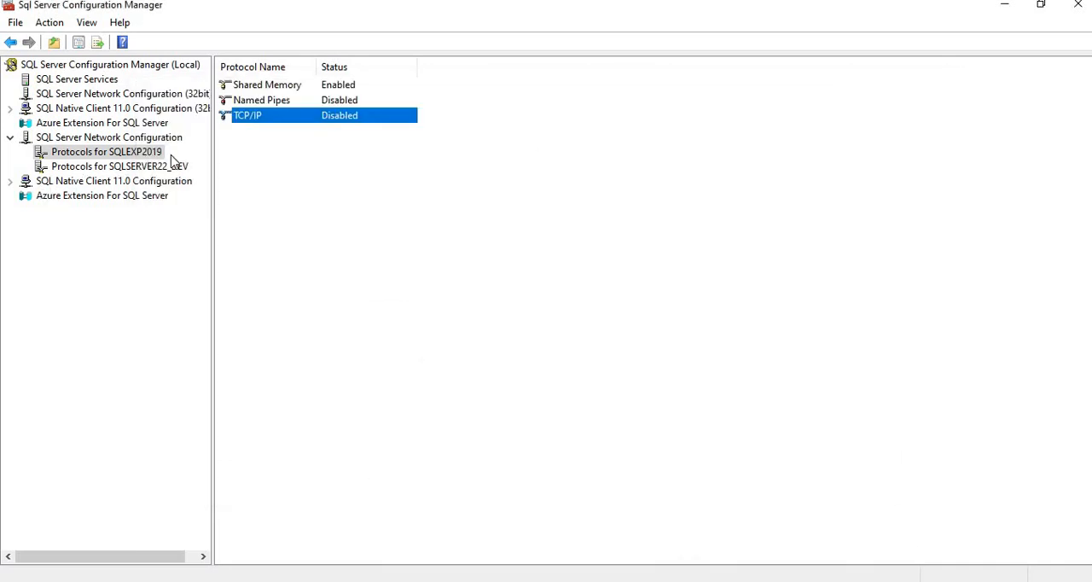
Step: Select TCP/IP for SQLSERVER22_DEV, and note the port numbers 1433 and 50123 in Notepad with a blank line between them
{"action": "left_click", "coordinate": [120, 168]}
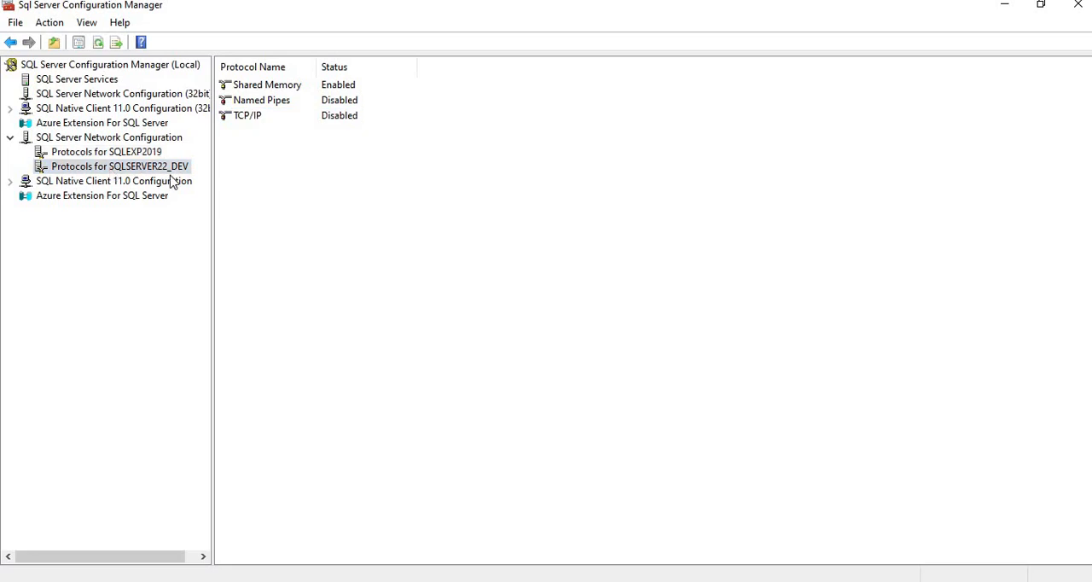
{"action": "left_click", "coordinate": [247, 117]}
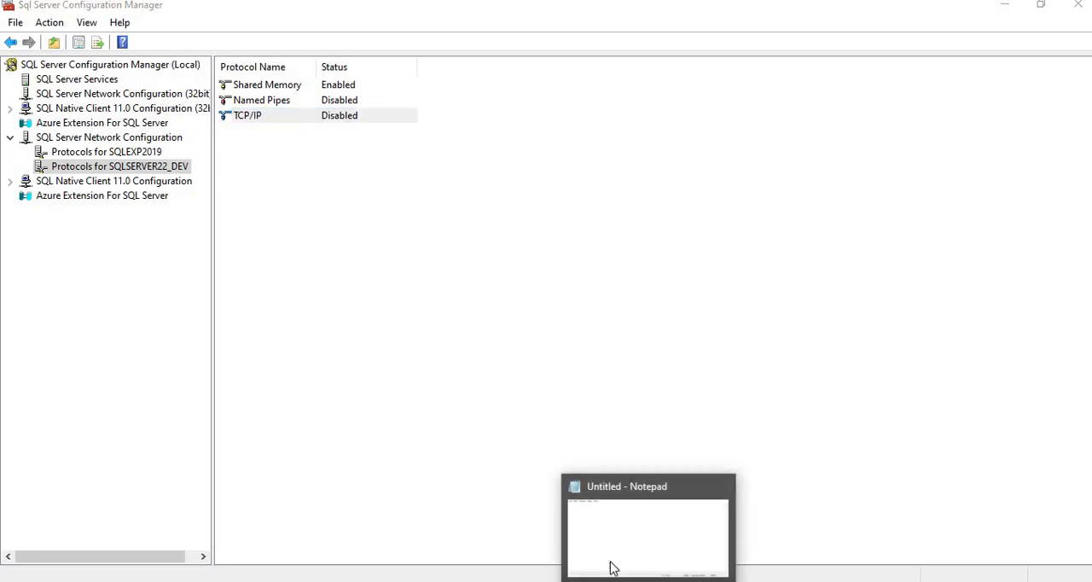
{"action": "left_click", "coordinate": [610, 568]}
{"action": "type", "text": "1433"}
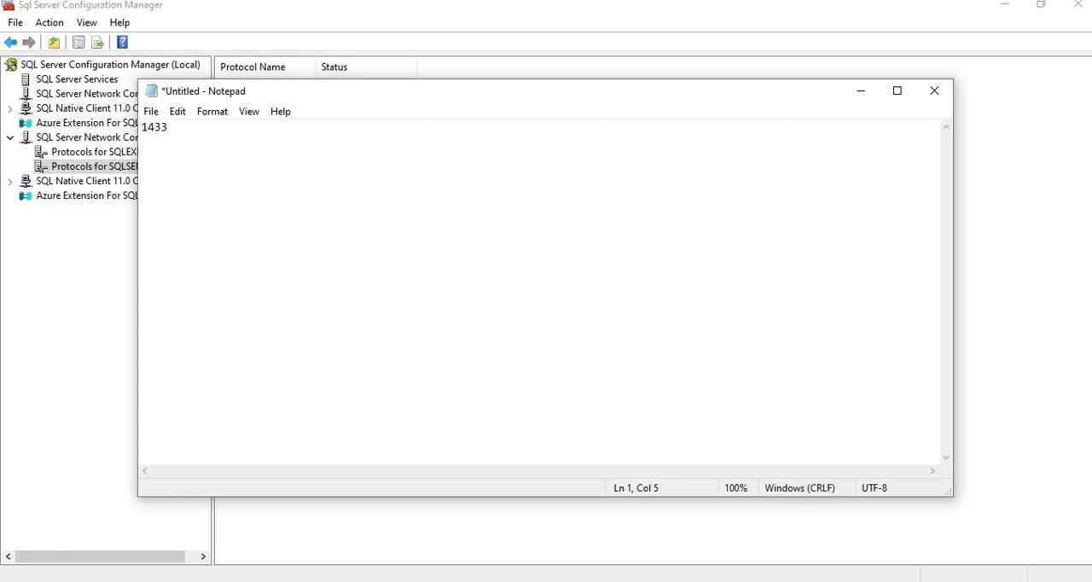
{"action": "key", "text": "Return"}
{"action": "key", "text": "Return"}
{"action": "type", "text": "50123"}
{"action": "left_click_drag", "start_coordinate": [170, 127], "coordinate": [139, 127]}
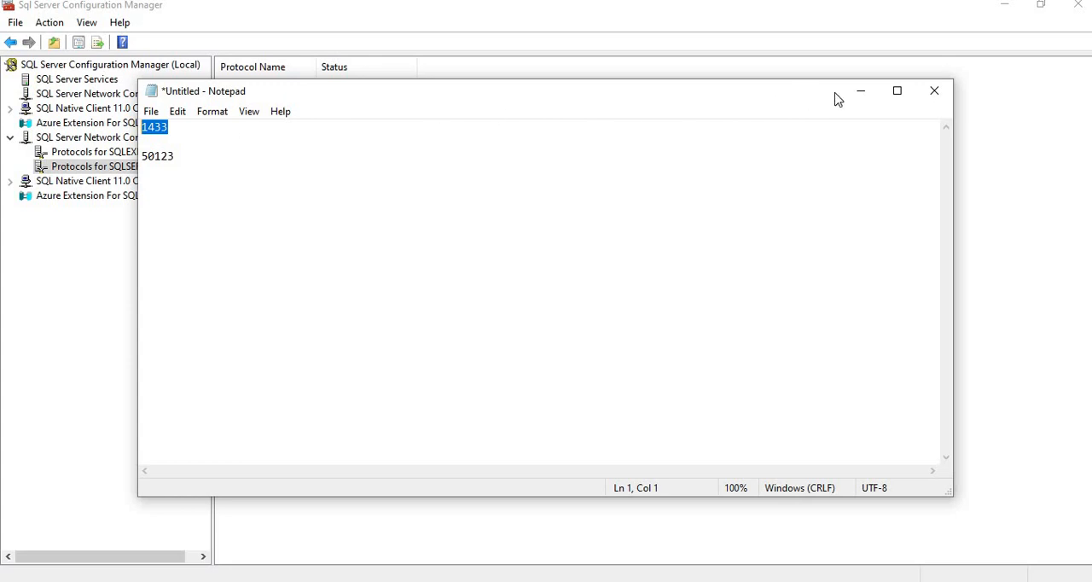
{"action": "left_click", "coordinate": [861, 94]}
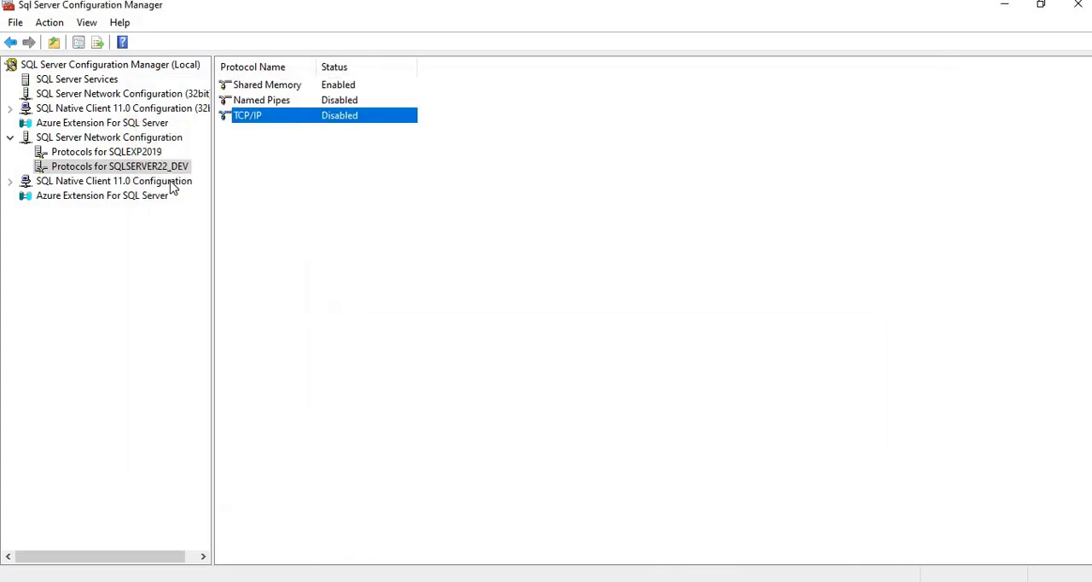
Step: Enable the TCP/IP protocol for SQLSERVER22_DEV and accept the restart notice
{"action": "left_click", "coordinate": [125, 157]}
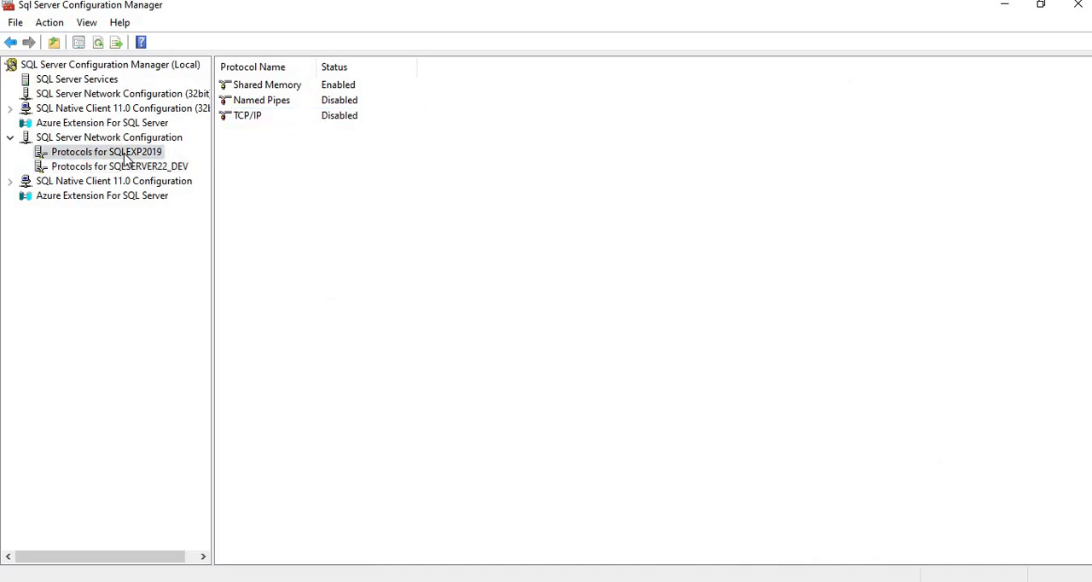
{"action": "left_click", "coordinate": [134, 171]}
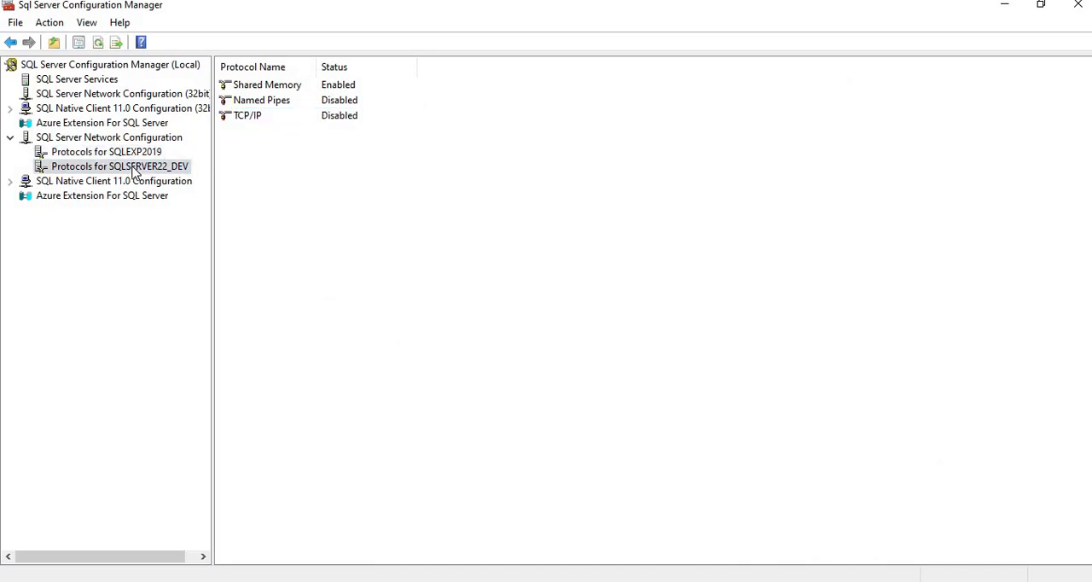
{"action": "left_click", "coordinate": [253, 116]}
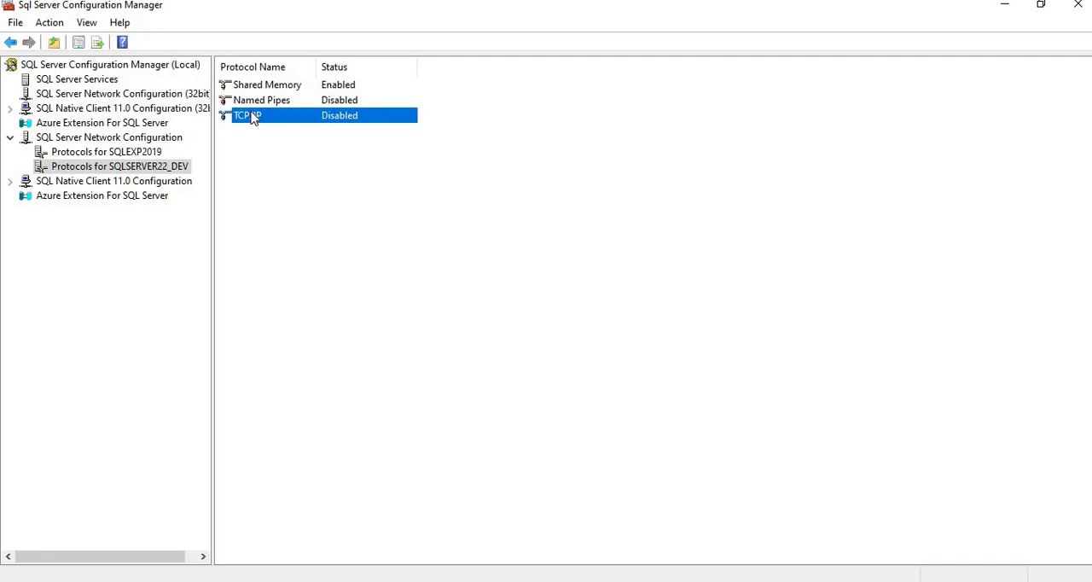
{"action": "right_click", "coordinate": [253, 117]}
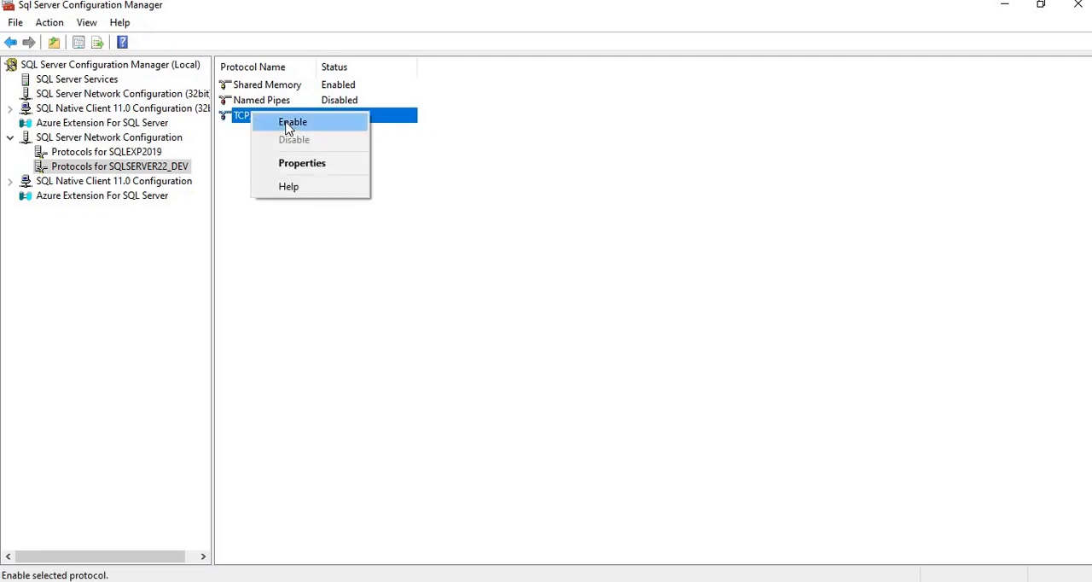
{"action": "left_click", "coordinate": [291, 123]}
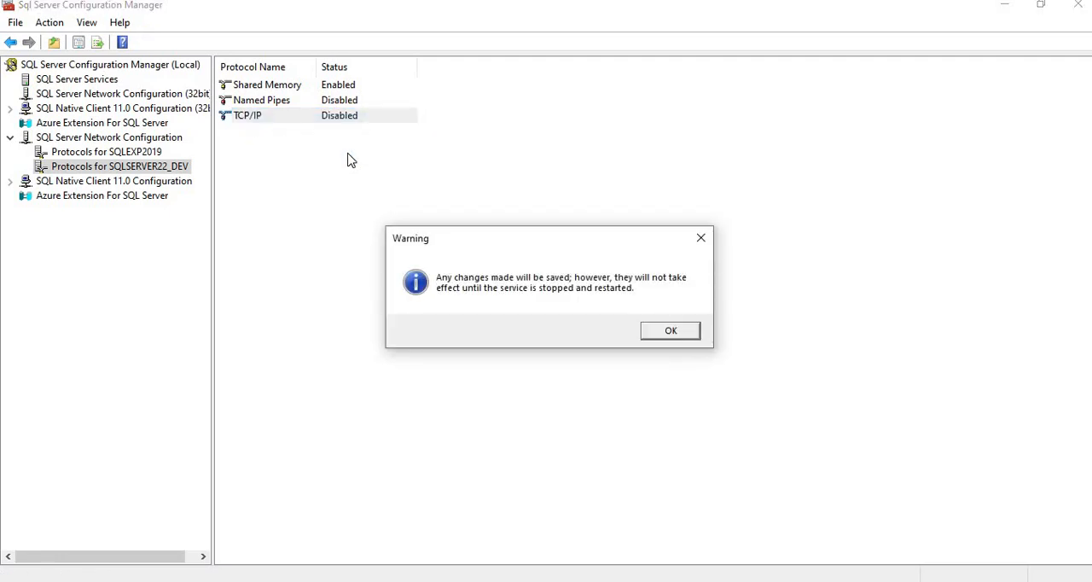
{"action": "left_click", "coordinate": [660, 329]}
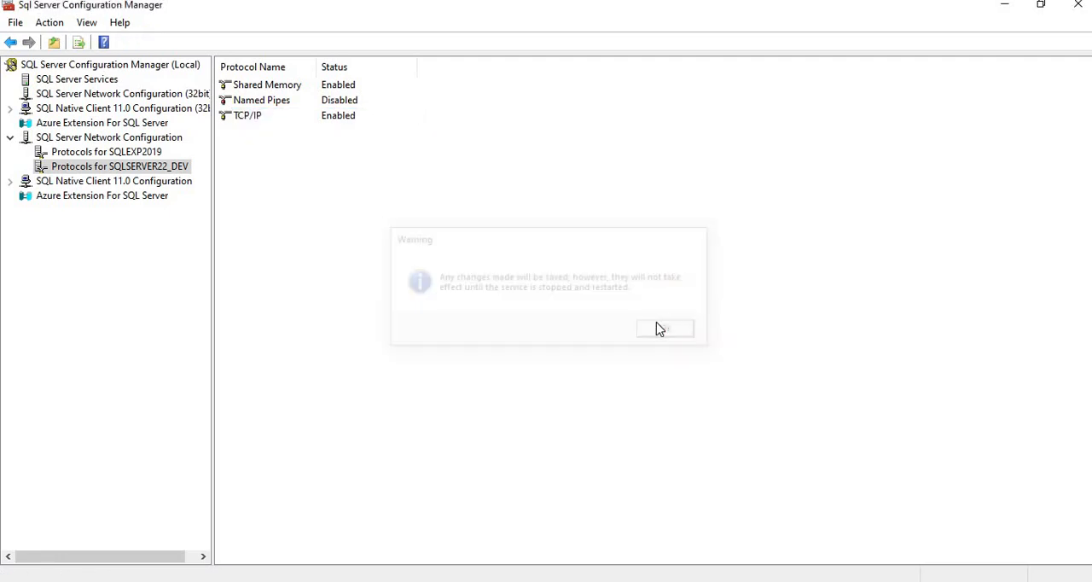
Step: Open the TCP/IP properties of SQLSERVER22_DEV and set the TCP Port under IPAll to 1433
{"action": "left_click", "coordinate": [244, 114]}
{"action": "key", "text": "Escape"}
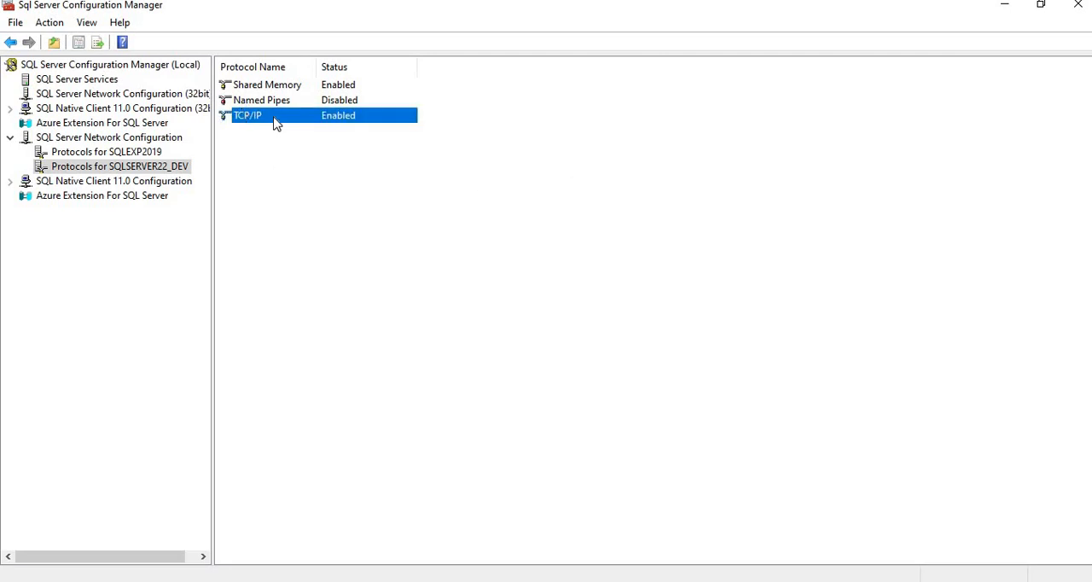
{"action": "right_click", "coordinate": [275, 123]}
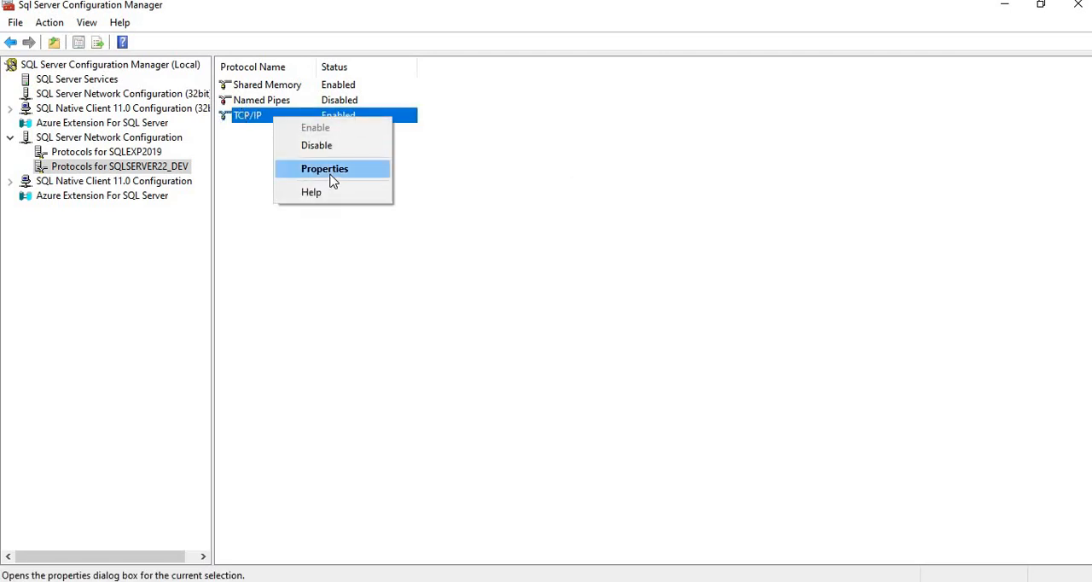
{"action": "left_click", "coordinate": [332, 175]}
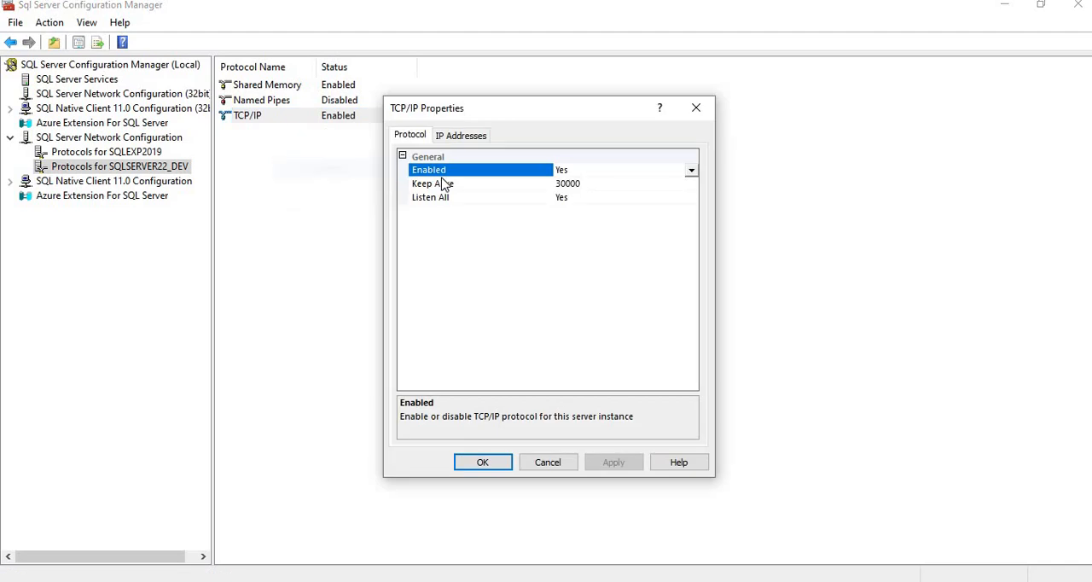
{"action": "left_click", "coordinate": [467, 136]}
{"action": "scroll", "coordinate": [698, 247], "scroll_direction": "down", "scroll_amount": 6}
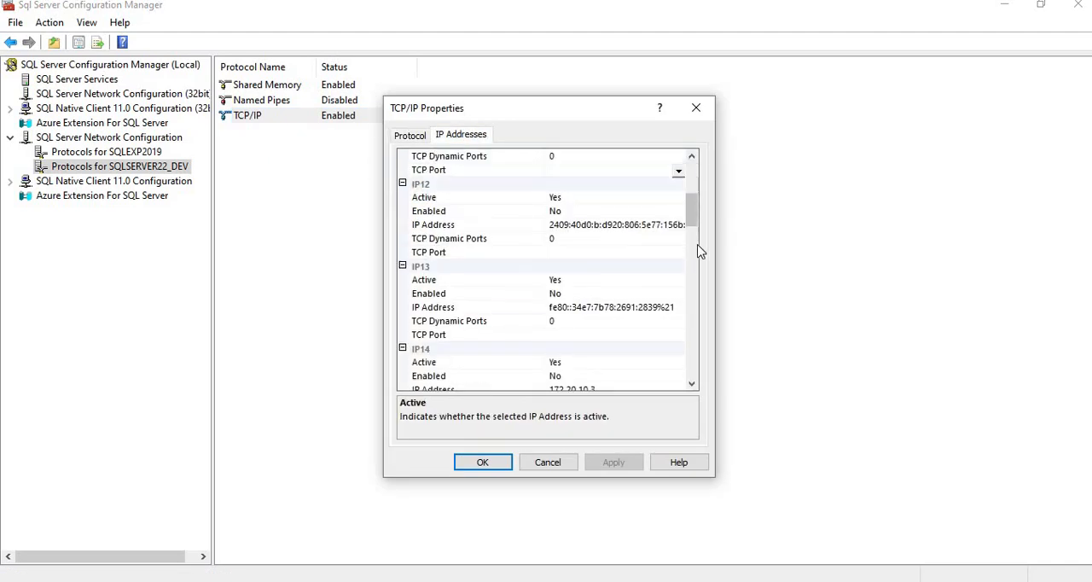
{"action": "left_click", "coordinate": [688, 372]}
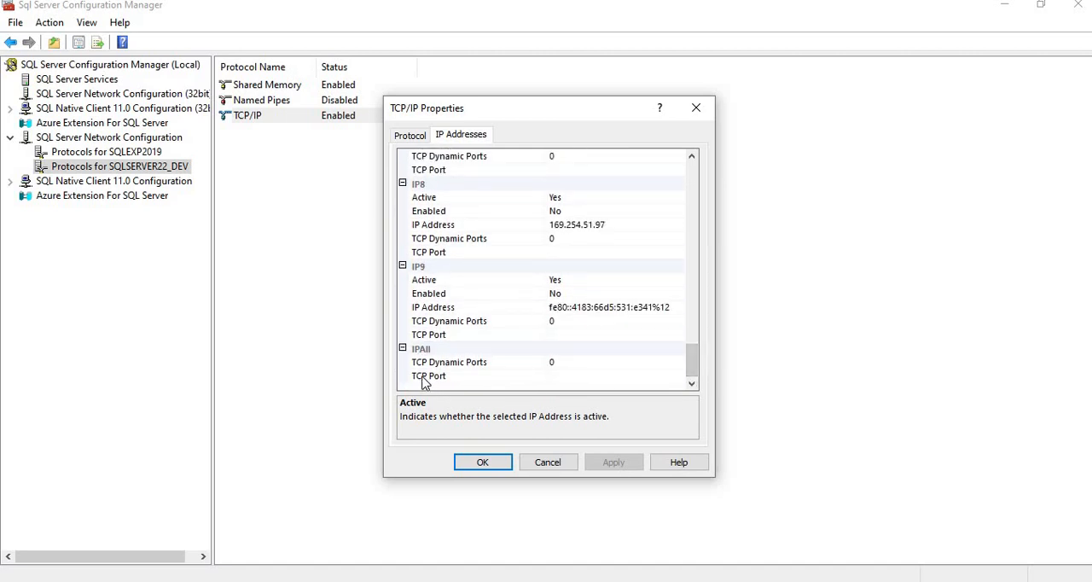
{"action": "left_click", "coordinate": [577, 380]}
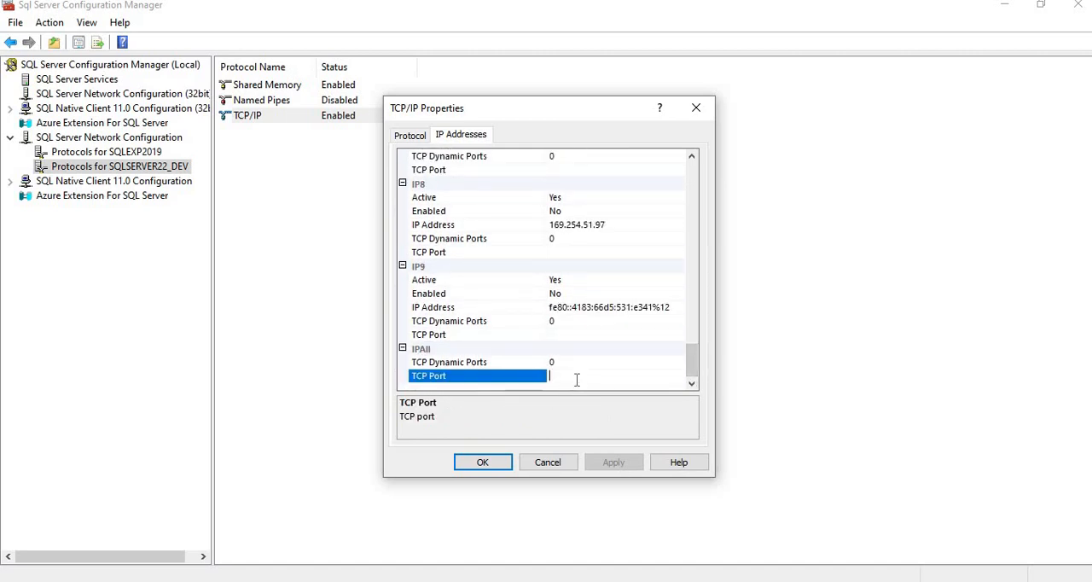
{"action": "type", "text": "1433"}
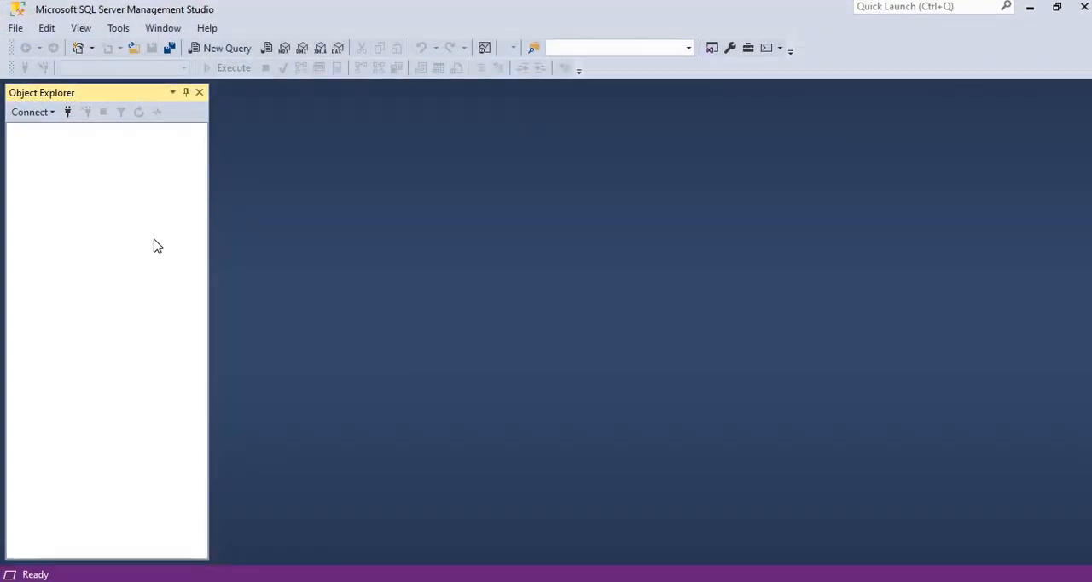
Step: Try connecting to the database engine LAPTOP-5U2LJQ68\SQLEXP2019,1433 with the sa login and its password, then cancel the connection
{"action": "left_click", "coordinate": [32, 113]}
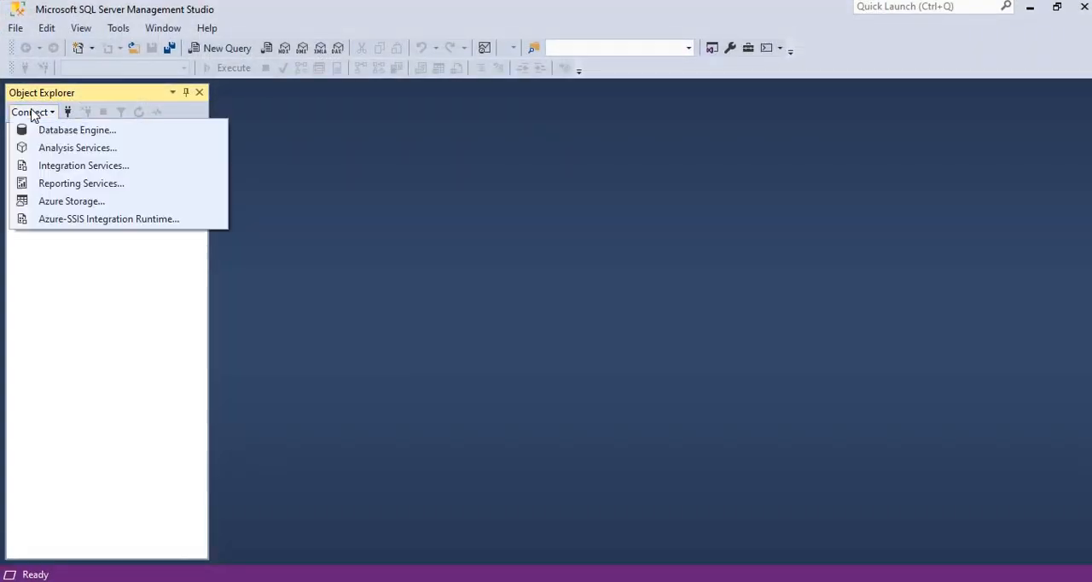
{"action": "left_click", "coordinate": [70, 133]}
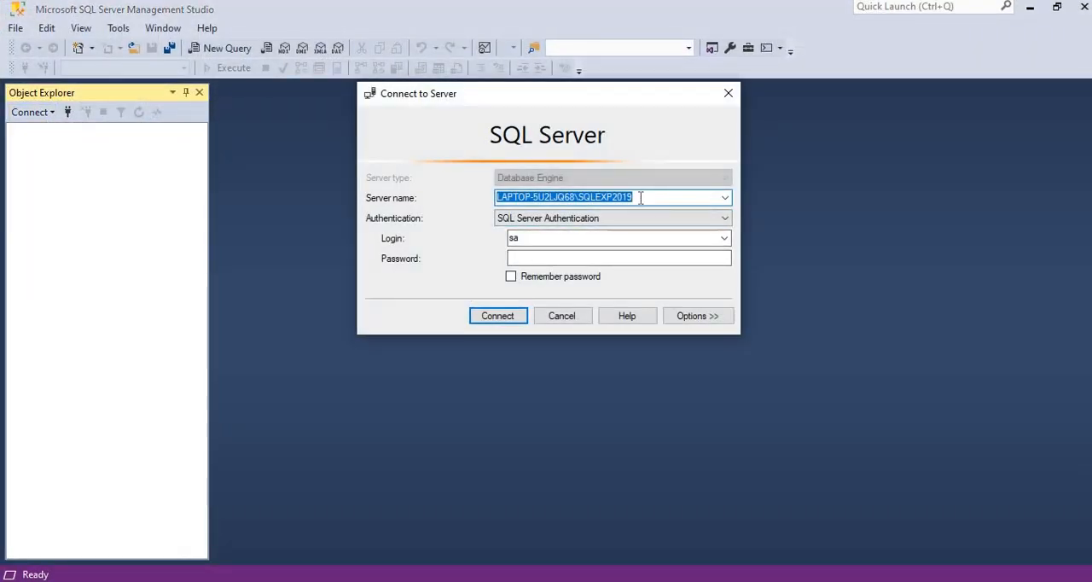
{"action": "left_click", "coordinate": [641, 198]}
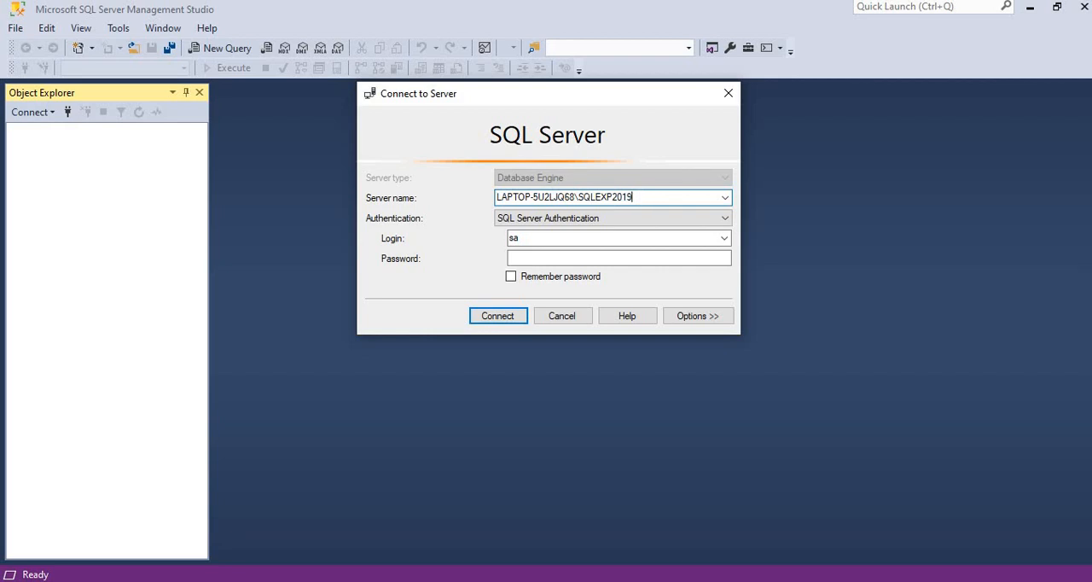
{"action": "type", "text": ",1433"}
{"action": "left_click", "coordinate": [527, 260]}
{"action": "type", "text": "*****"}
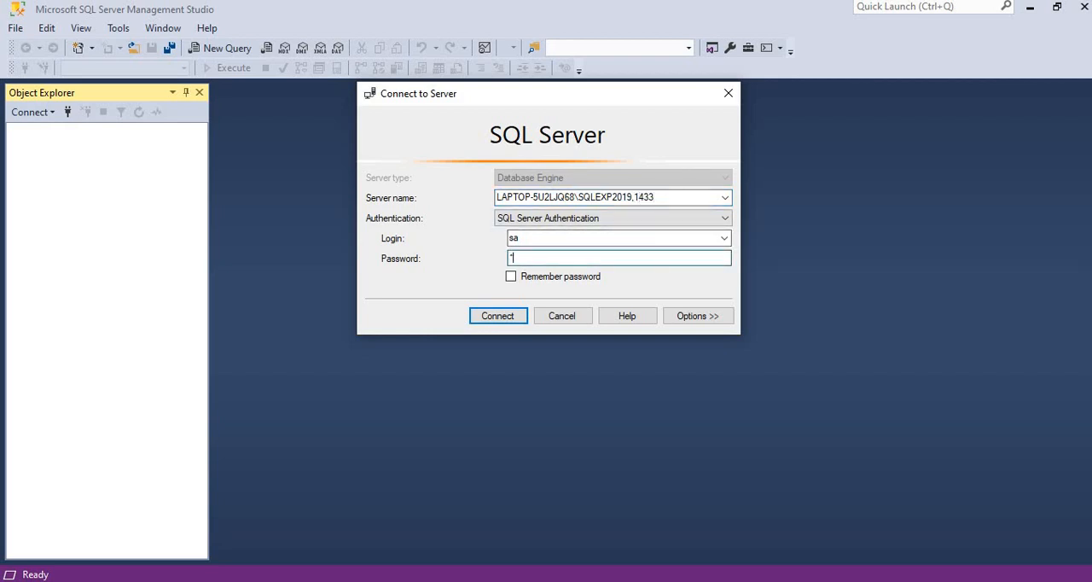
{"action": "type", "text": "*"}
{"action": "key", "text": "Return"}
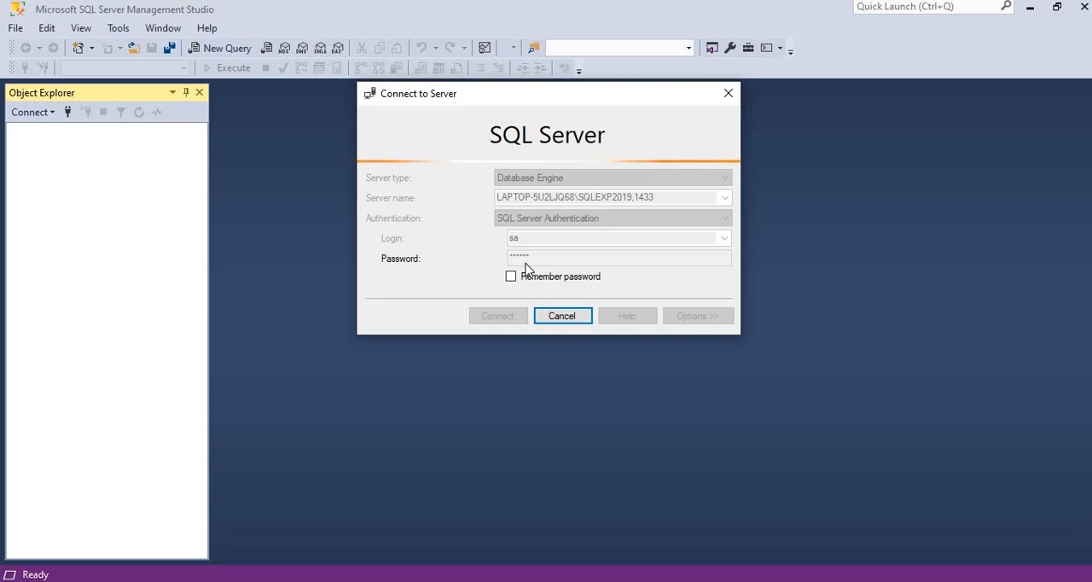
{"action": "left_click", "coordinate": [562, 321]}
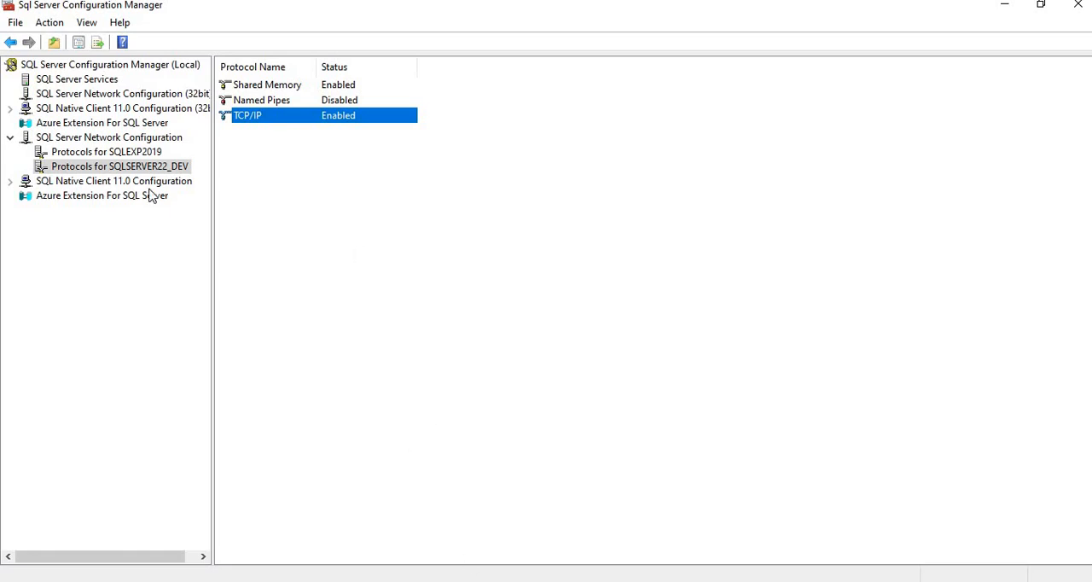
Step: Open the TCP/IP properties of the SQLEXP2019 instance in SQL Server Configuration Manager
{"action": "left_click", "coordinate": [140, 152]}
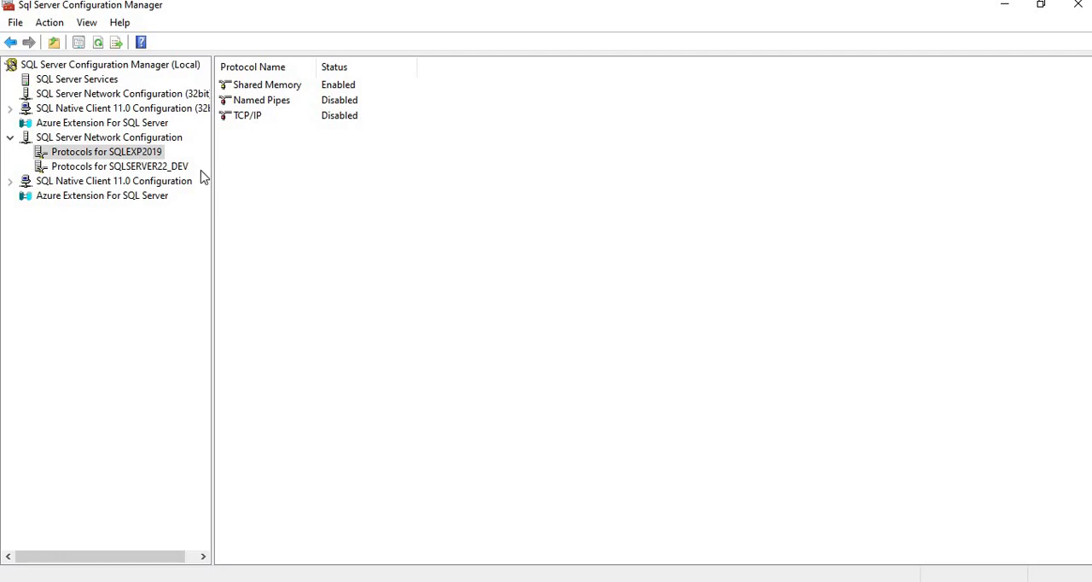
{"action": "left_click", "coordinate": [254, 108]}
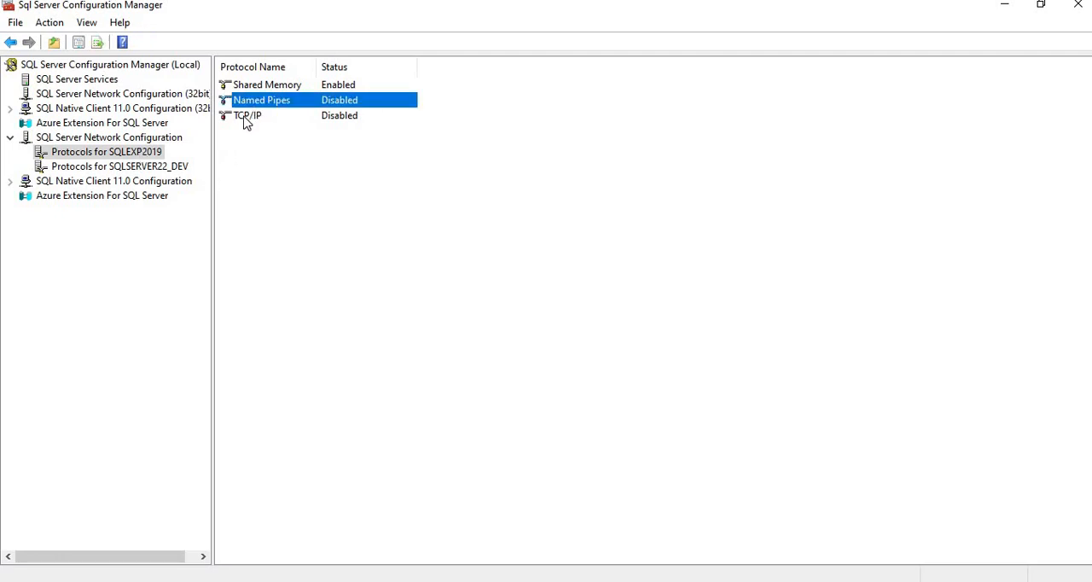
{"action": "right_click", "coordinate": [245, 117]}
{"action": "left_click", "coordinate": [293, 169]}
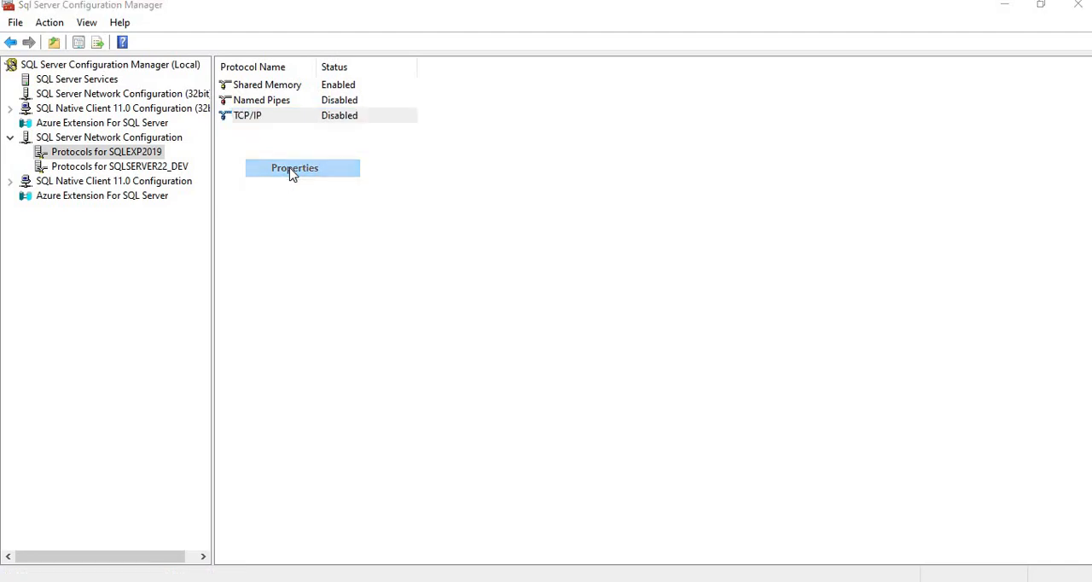
Step: Set the TCP Port under IPAll to 50123 in the TCP/IP properties of SQLSERVER22_DEV, and accept the restart notice
{"action": "left_click", "coordinate": [165, 167]}
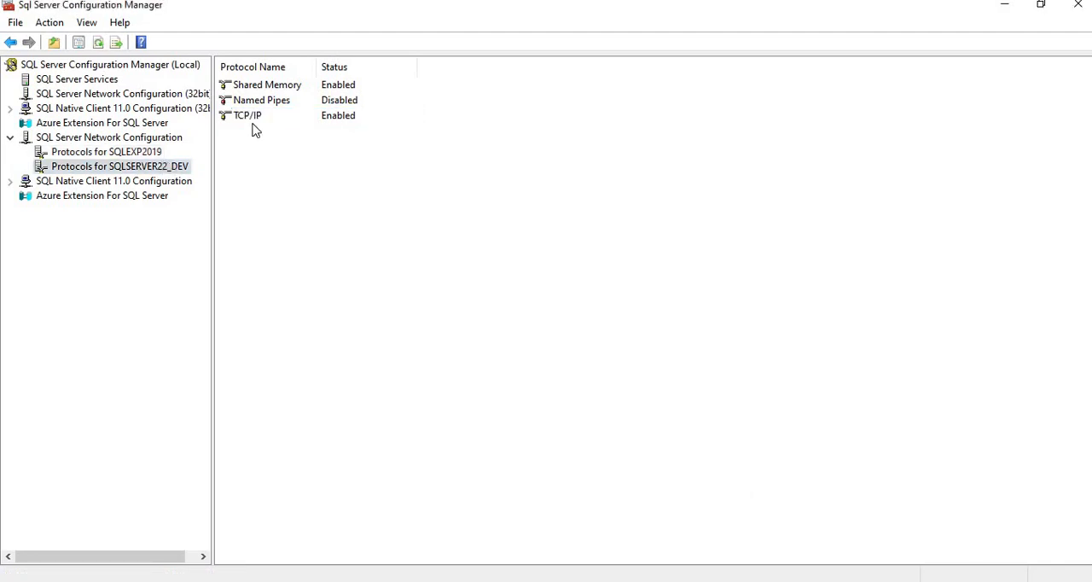
{"action": "left_click", "coordinate": [264, 119]}
{"action": "right_click", "coordinate": [264, 119]}
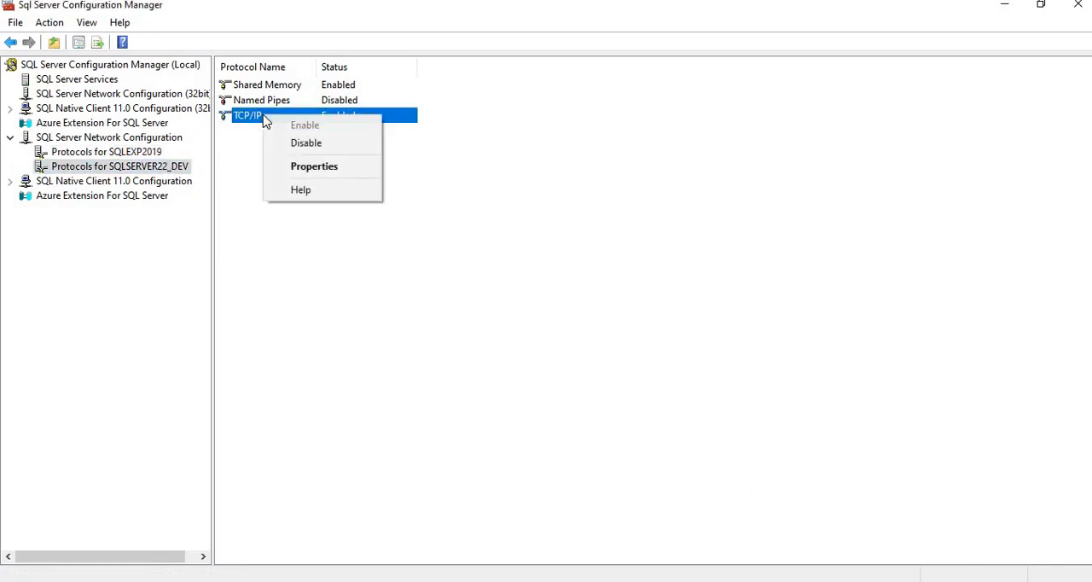
{"action": "left_click", "coordinate": [328, 177]}
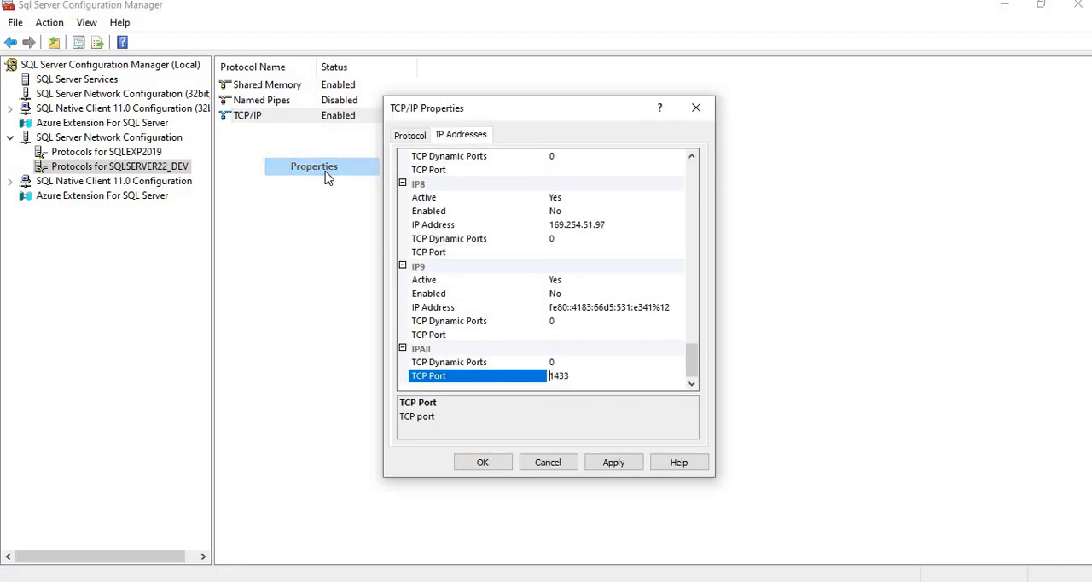
{"action": "left_click", "coordinate": [592, 380]}
{"action": "key", "text": "BackSpace"}
{"action": "key", "text": "BackSpace"}
{"action": "key", "text": "BackSpace"}
{"action": "key", "text": "BackSpace"}
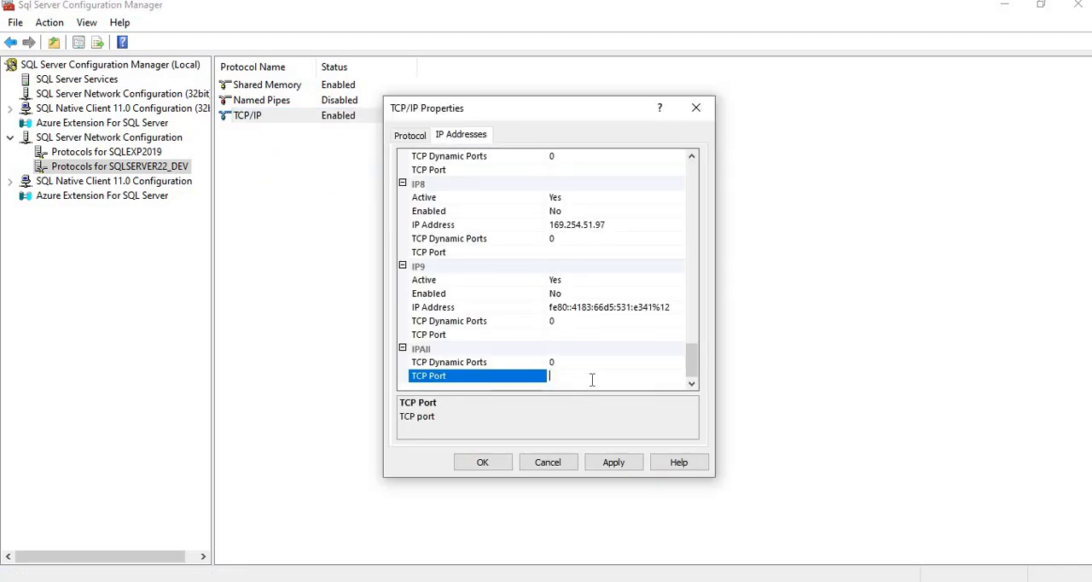
{"action": "type", "text": "50123"}
{"action": "left_click", "coordinate": [619, 469]}
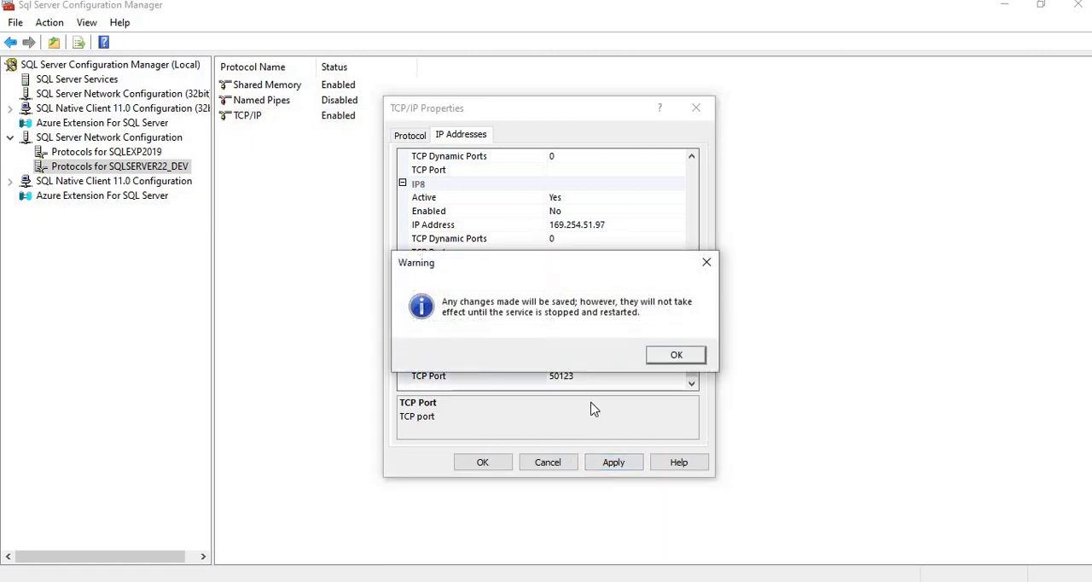
{"action": "left_click", "coordinate": [676, 355]}
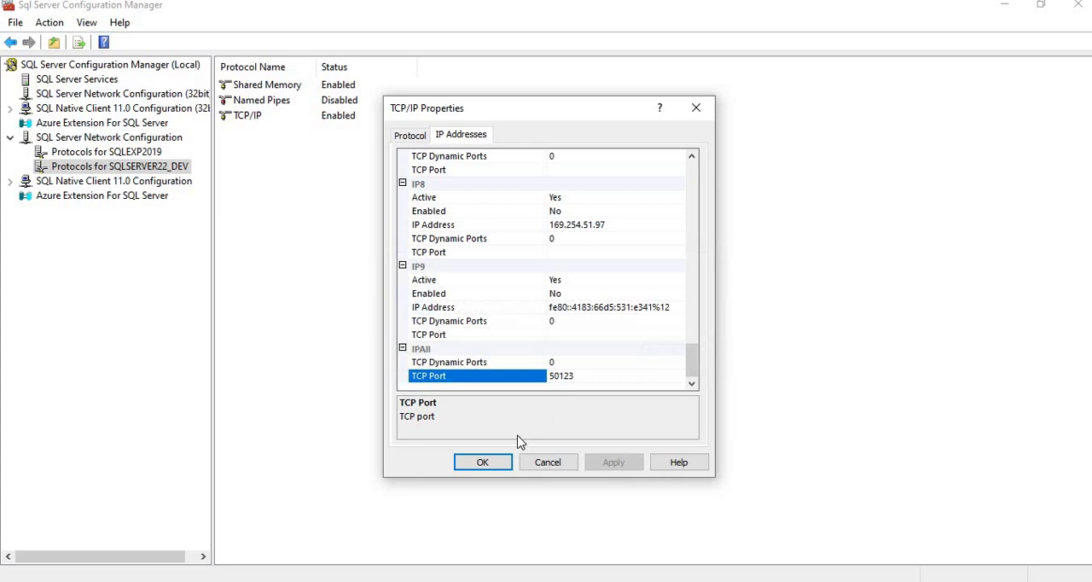
{"action": "left_click", "coordinate": [482, 463]}
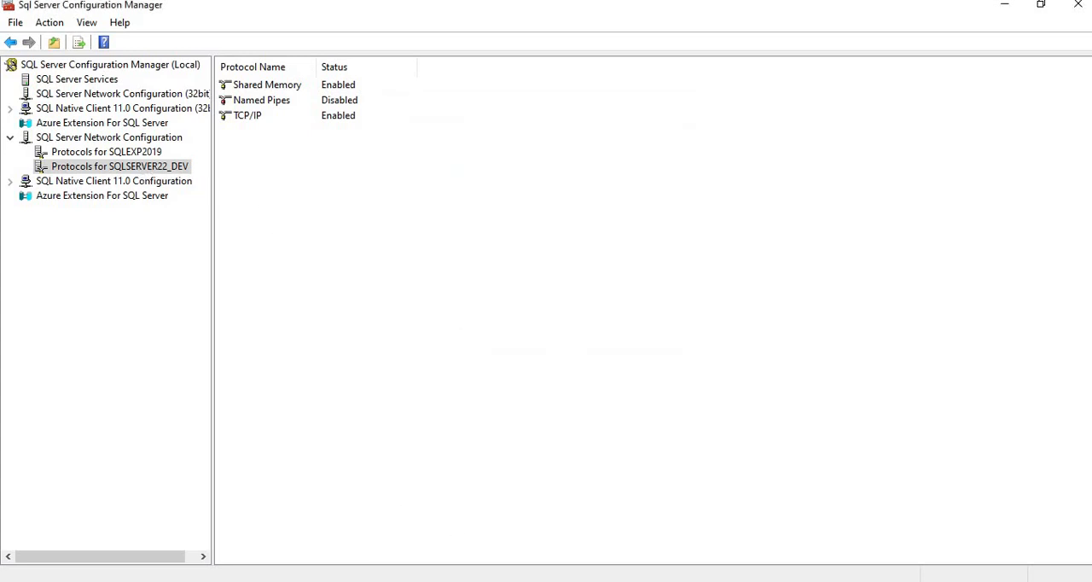
Step: Switch to Notepad and replace the port 1433 with the sample IP address "123.125.123.45."
{"action": "left_click", "coordinate": [546, 580]}
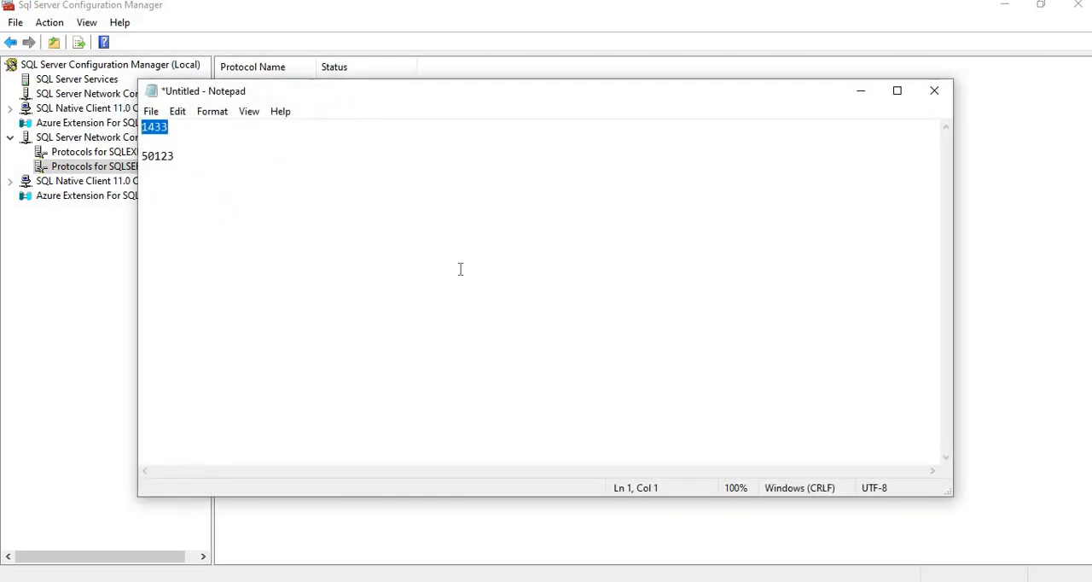
{"action": "key", "text": "BackSpace"}
{"action": "type", "text": "123.125.123."}
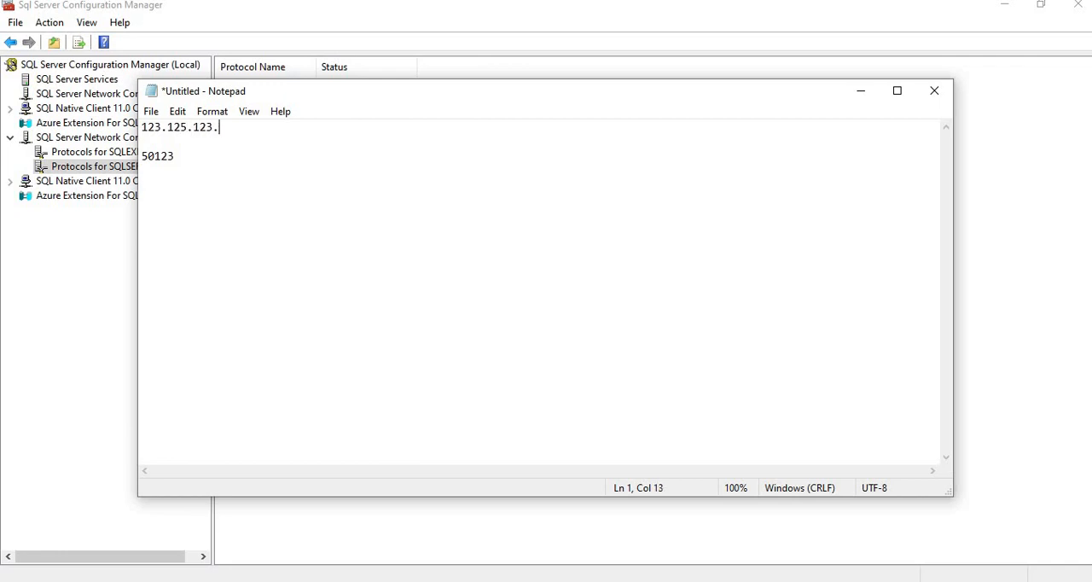
{"action": "type", "text": "45."}
Step: Move the port 50123 up behind the IP address, separated by a comma, so the line reads 123.125.123.45,50123
{"action": "left_click_drag", "start_coordinate": [174, 157], "coordinate": [139, 159]}
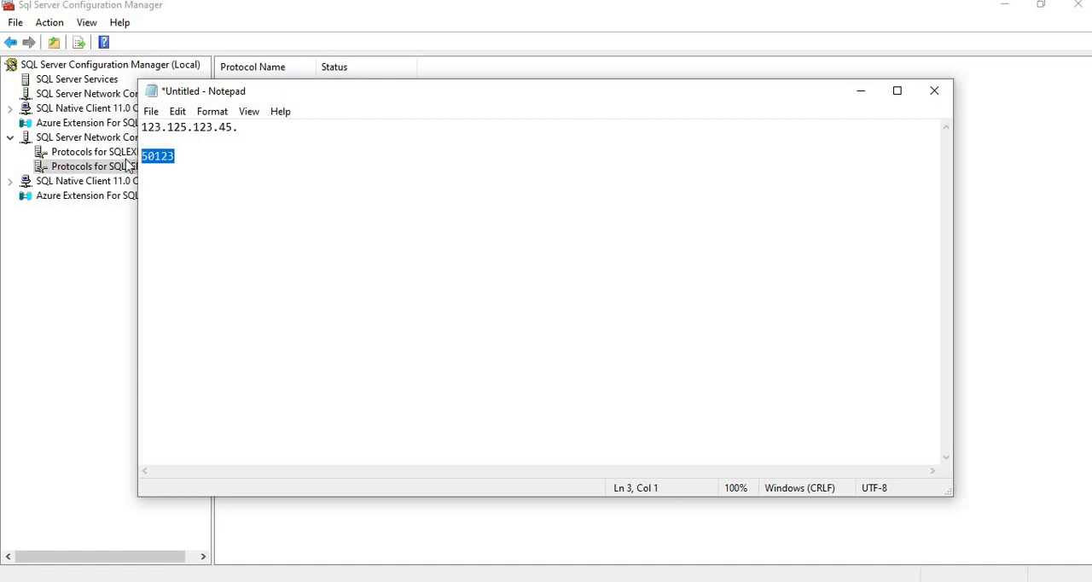
{"action": "key", "text": "ctrl+x"}
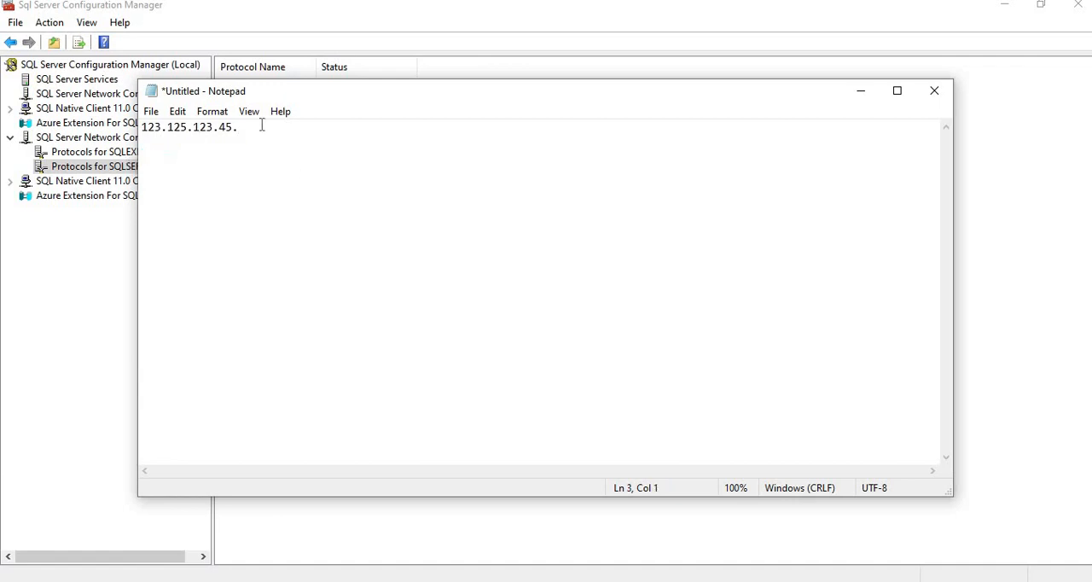
{"action": "left_click", "coordinate": [256, 128]}
{"action": "key", "text": "BackSpace"}
{"action": "key", "text": "ctrl+v"}
{"action": "left_click", "coordinate": [233, 127]}
{"action": "type", "text": ","}
Step: Highlight the combined address and port line, and close Notepad without saving
{"action": "left_click_drag", "start_coordinate": [279, 130], "coordinate": [132, 128]}
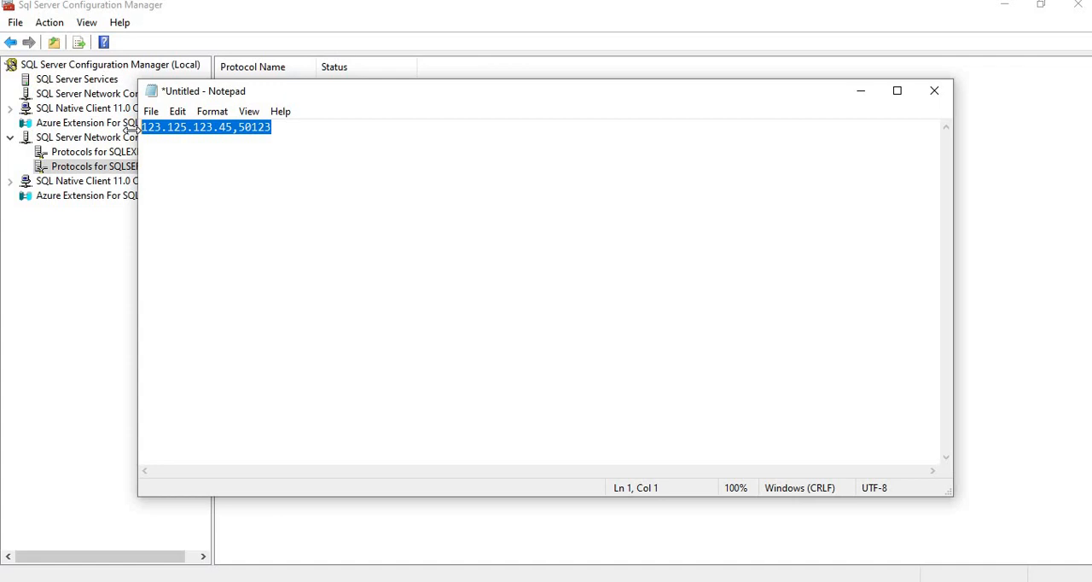
{"action": "left_click", "coordinate": [939, 98]}
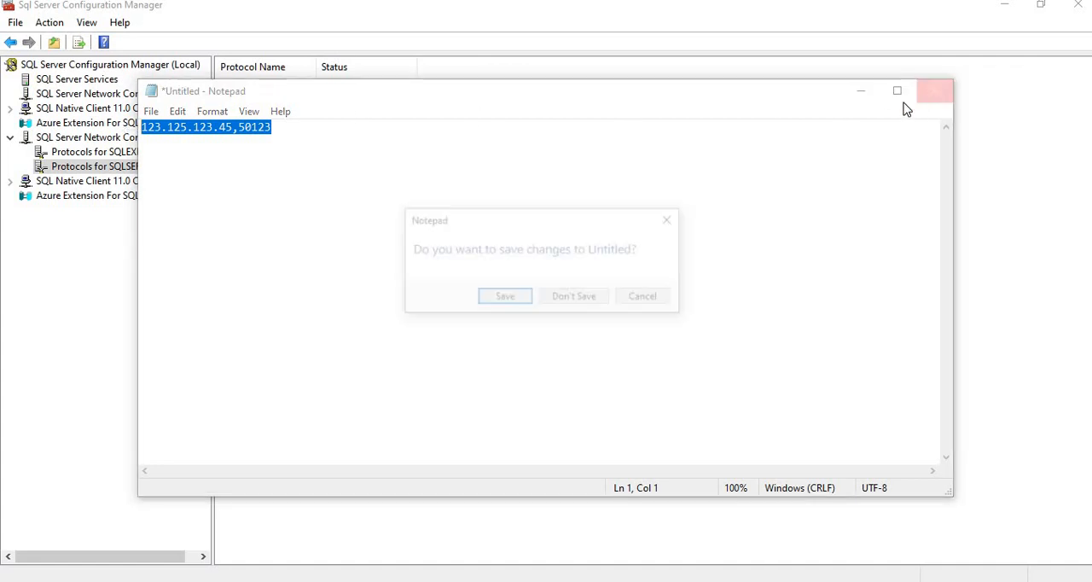
{"action": "left_click", "coordinate": [577, 300]}
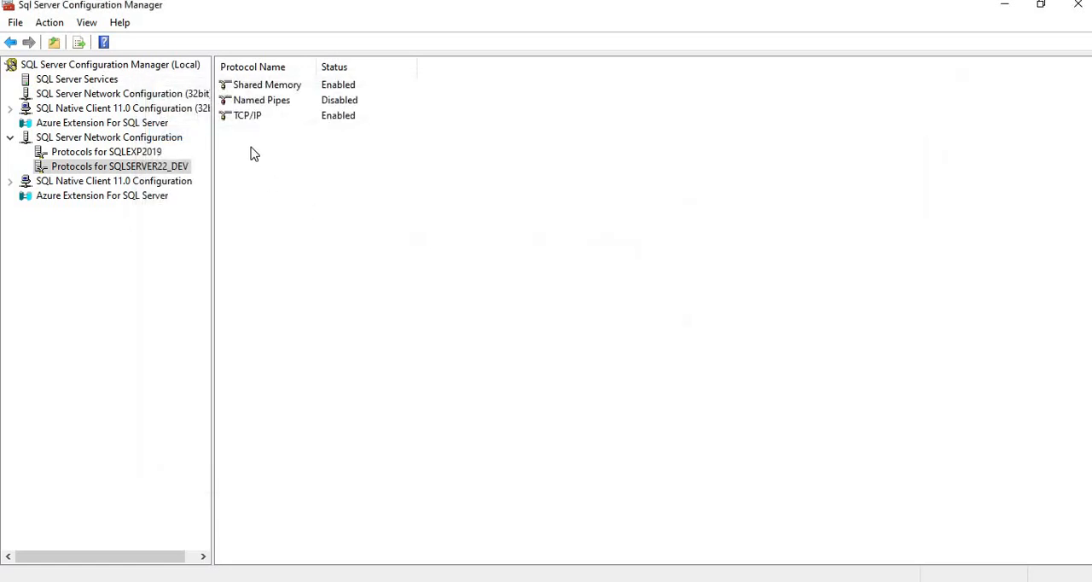
Step: Set the TCP Port under IPAll to 1433 in the TCP/IP properties of SQLSERVER22_DEV, and accept the restart notice
{"action": "left_click", "coordinate": [252, 120]}
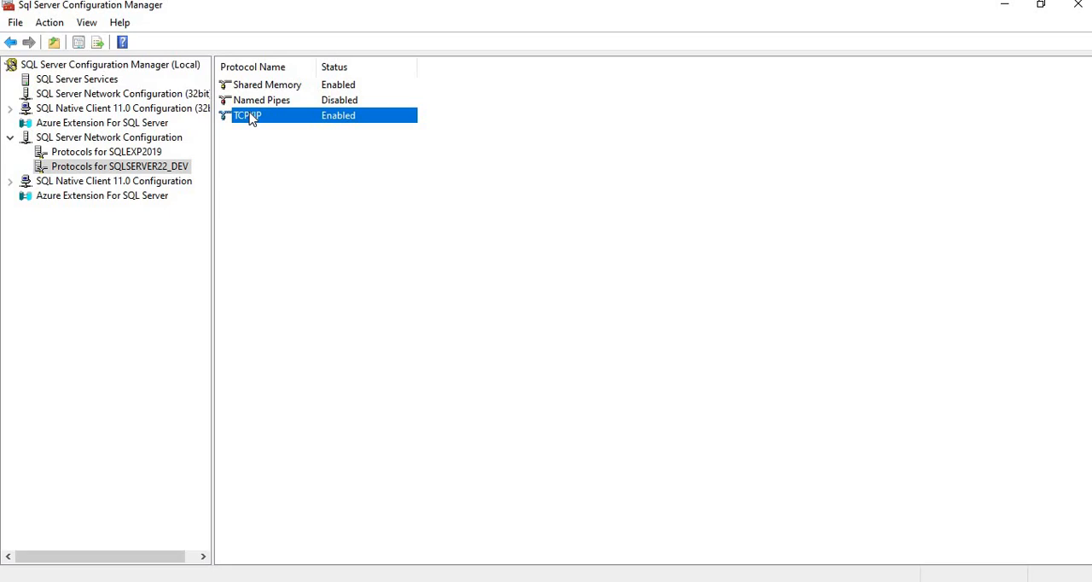
{"action": "right_click", "coordinate": [250, 118]}
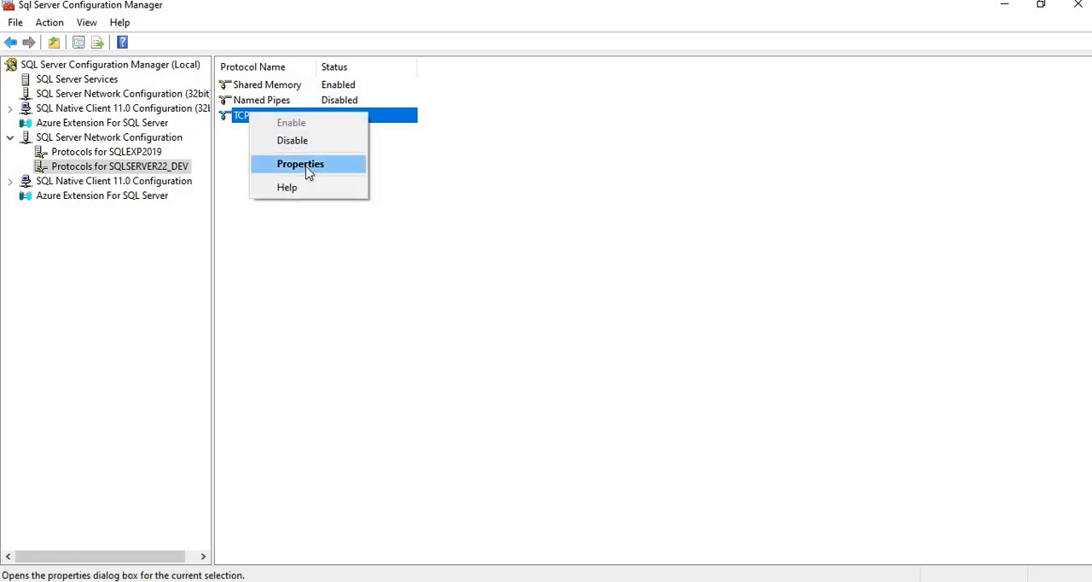
{"action": "left_click", "coordinate": [308, 170]}
{"action": "left_click", "coordinate": [459, 136]}
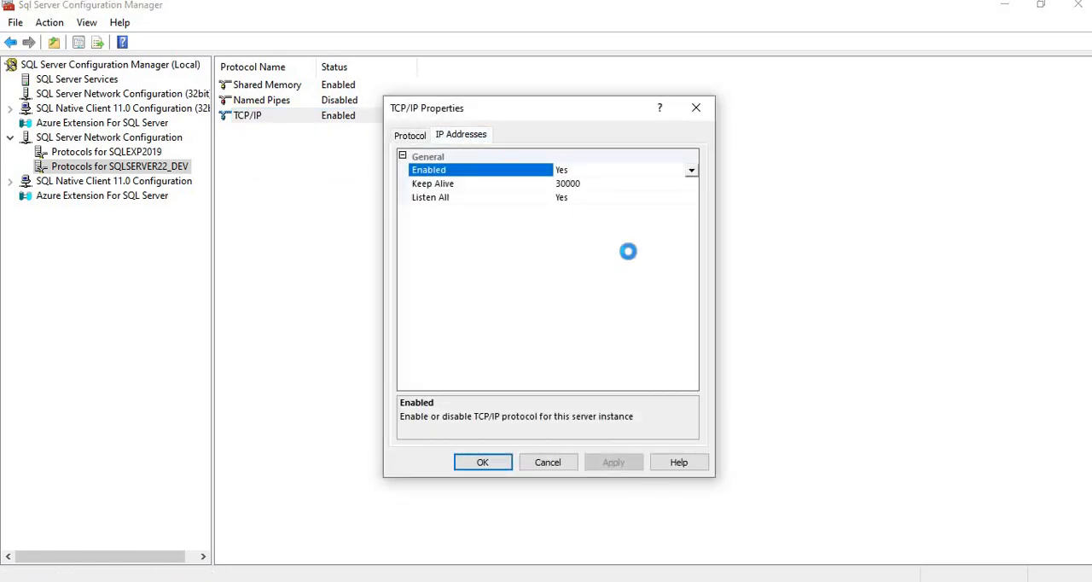
{"action": "left_click", "coordinate": [695, 362]}
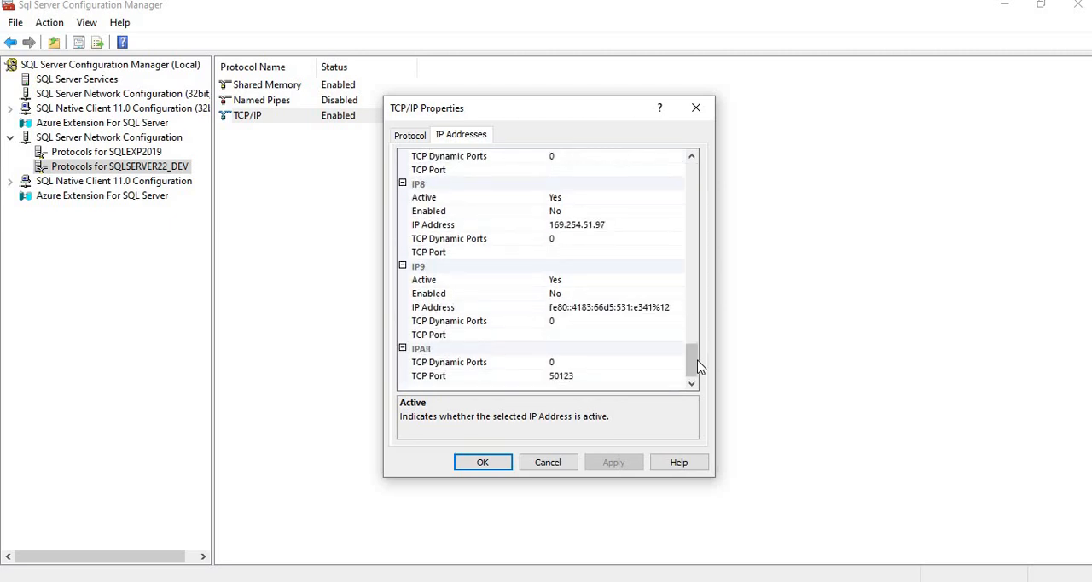
{"action": "left_click", "coordinate": [607, 375]}
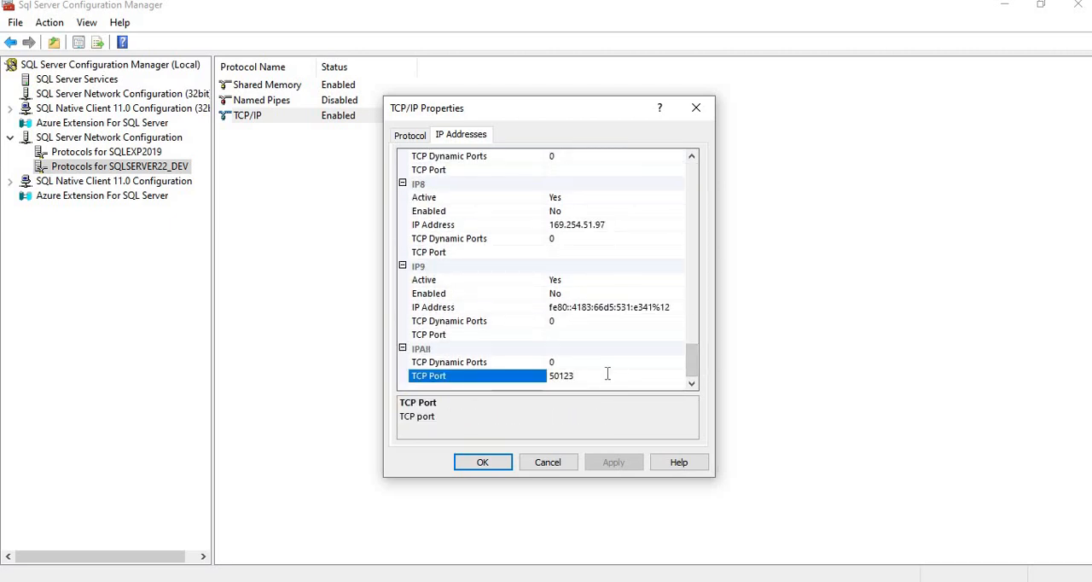
{"action": "key", "text": "BackSpace"}
{"action": "key", "text": "BackSpace"}
{"action": "key", "text": "BackSpace"}
{"action": "key", "text": "BackSpace"}
{"action": "key", "text": "BackSpace"}
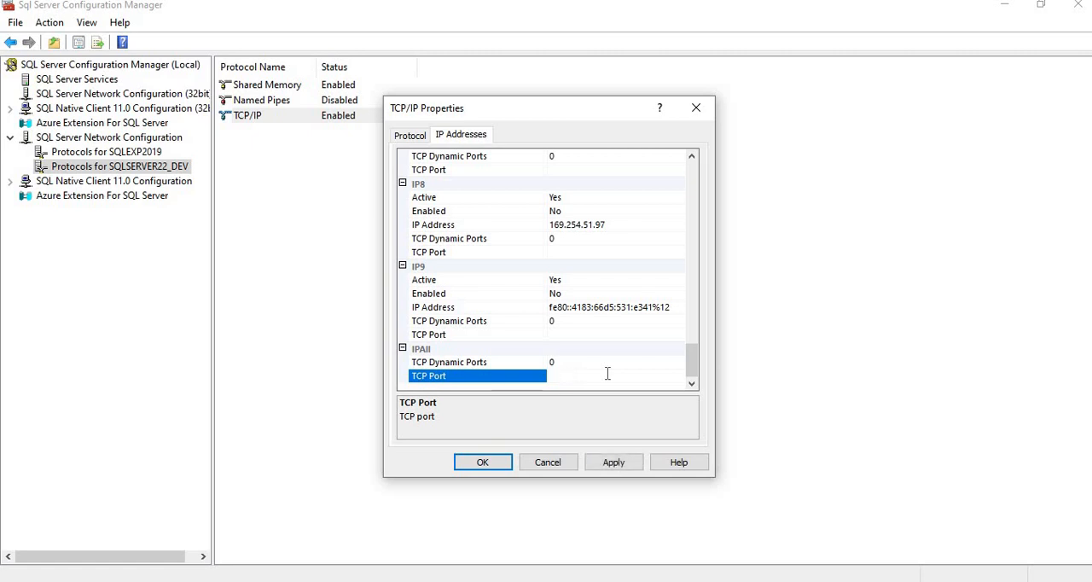
{"action": "type", "text": "1433"}
{"action": "left_click", "coordinate": [617, 464]}
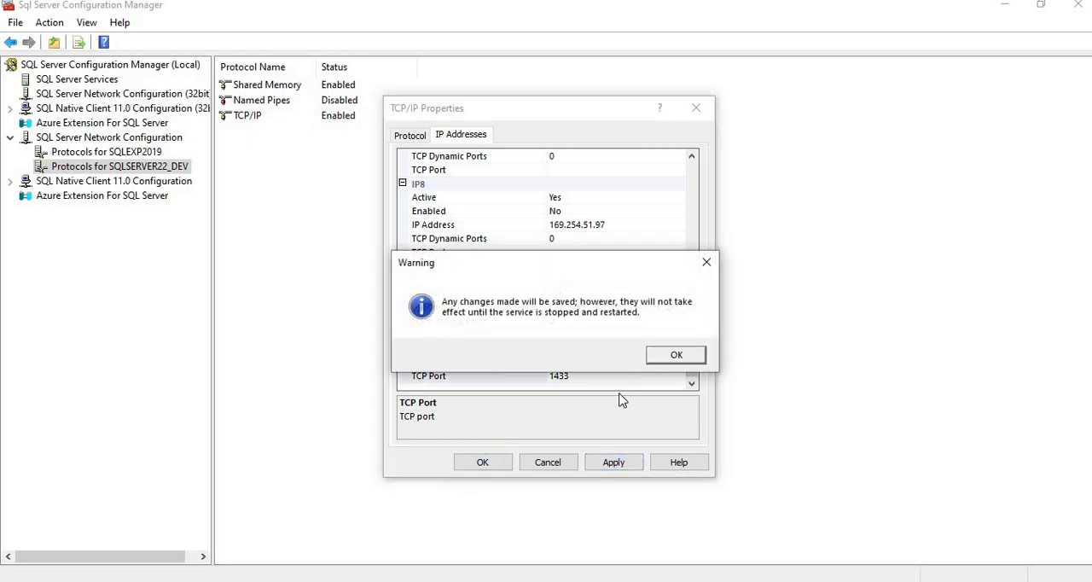
{"action": "left_click", "coordinate": [674, 355]}
{"action": "left_click", "coordinate": [476, 466]}
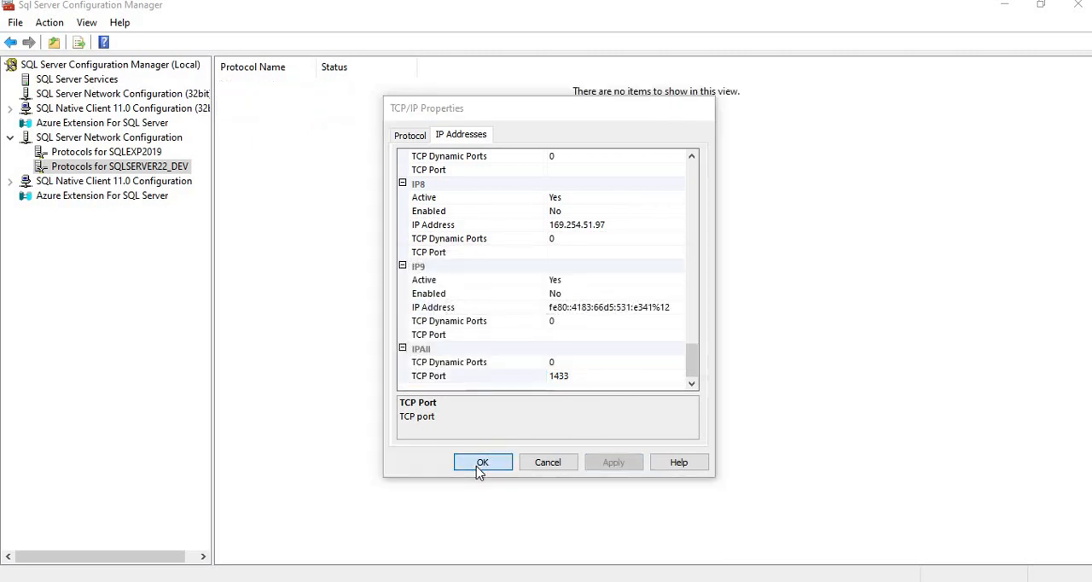
Step: Show the SQL Server services and view the restart command for SQL Server (SQLSERVER22_DEV) without running it
{"action": "left_click", "coordinate": [67, 79]}
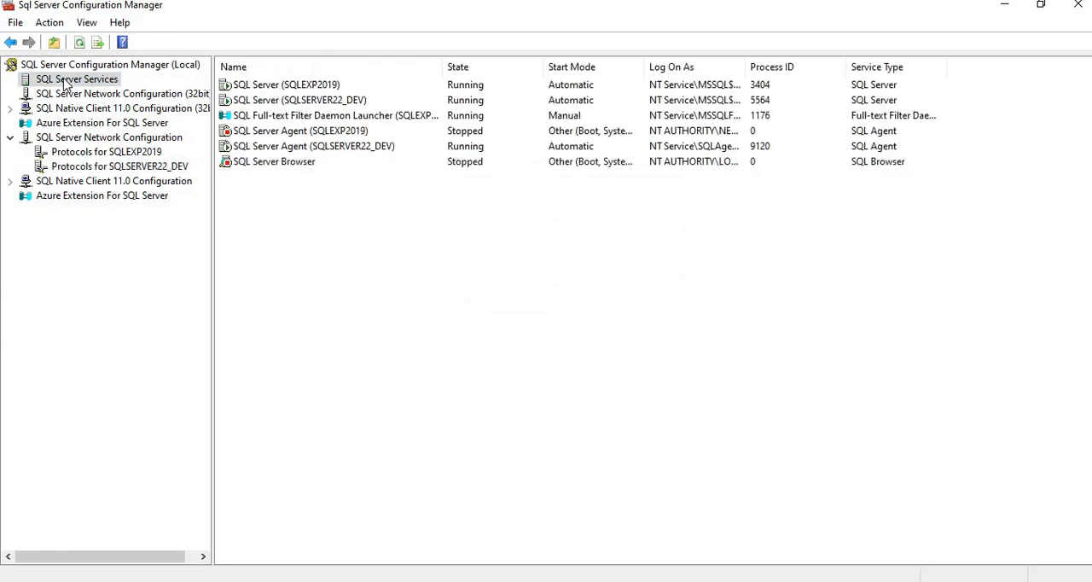
{"action": "left_click", "coordinate": [310, 102]}
{"action": "right_click", "coordinate": [309, 99]}
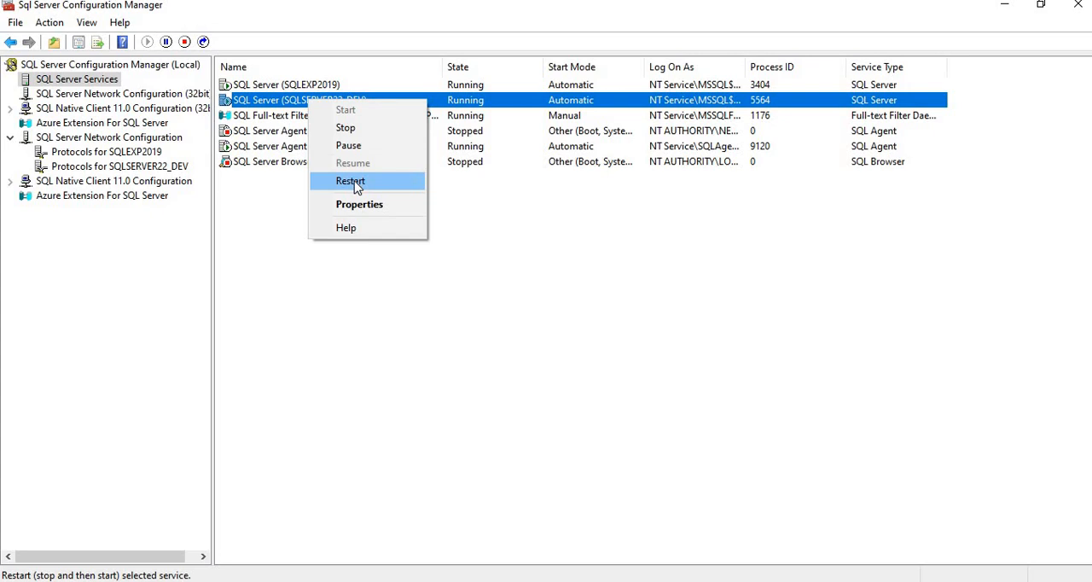
{"action": "left_click", "coordinate": [627, 264]}
Step: Minimize SQL Server Configuration Manager, close the leftover TCP/IP Properties dialog, and return to Configuration Manager
{"action": "left_click", "coordinate": [1006, 8]}
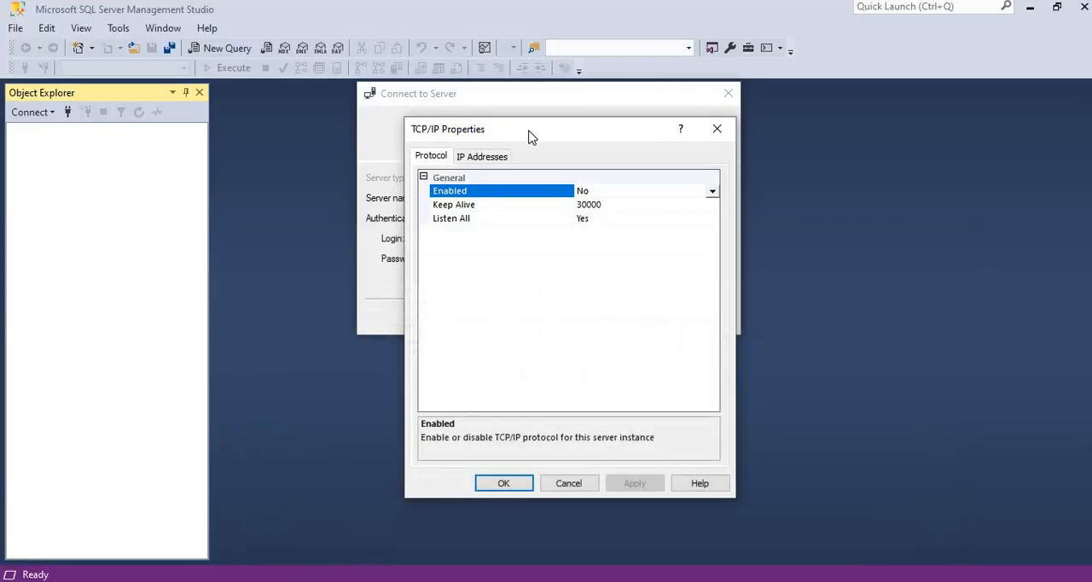
{"action": "left_click", "coordinate": [717, 129]}
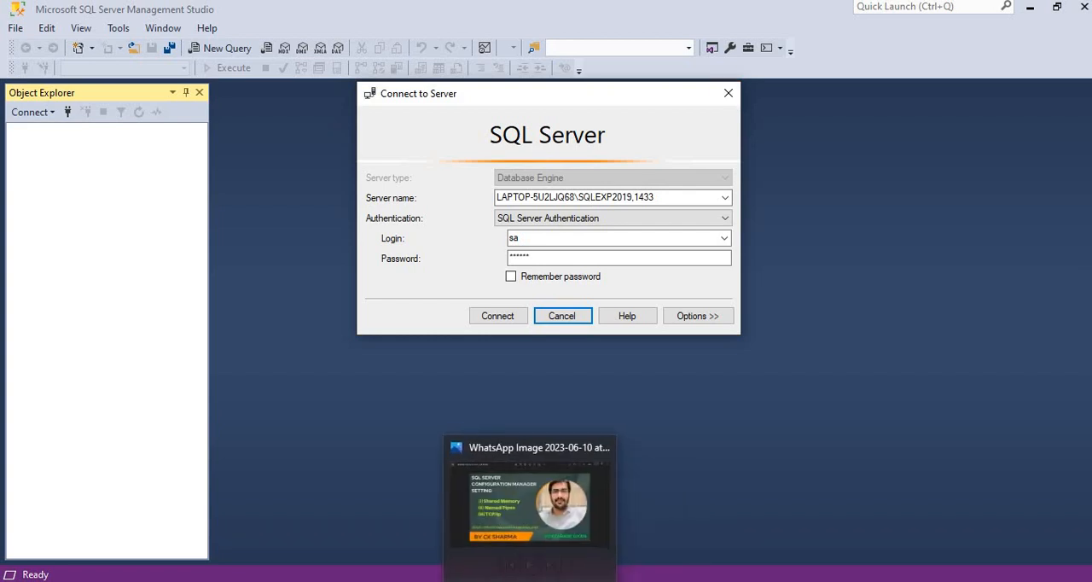
{"action": "left_click", "coordinate": [572, 525]}
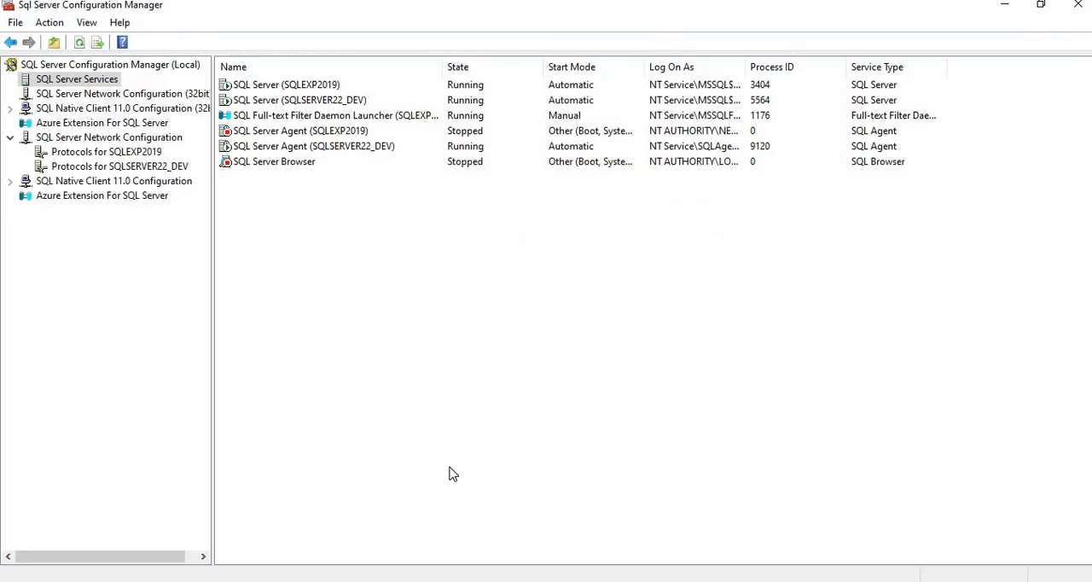
Step: Show the protocols for SQLEXP2019 and examine the status of Shared Memory, Named Pipes and TCP/IP
{"action": "left_click", "coordinate": [137, 152]}
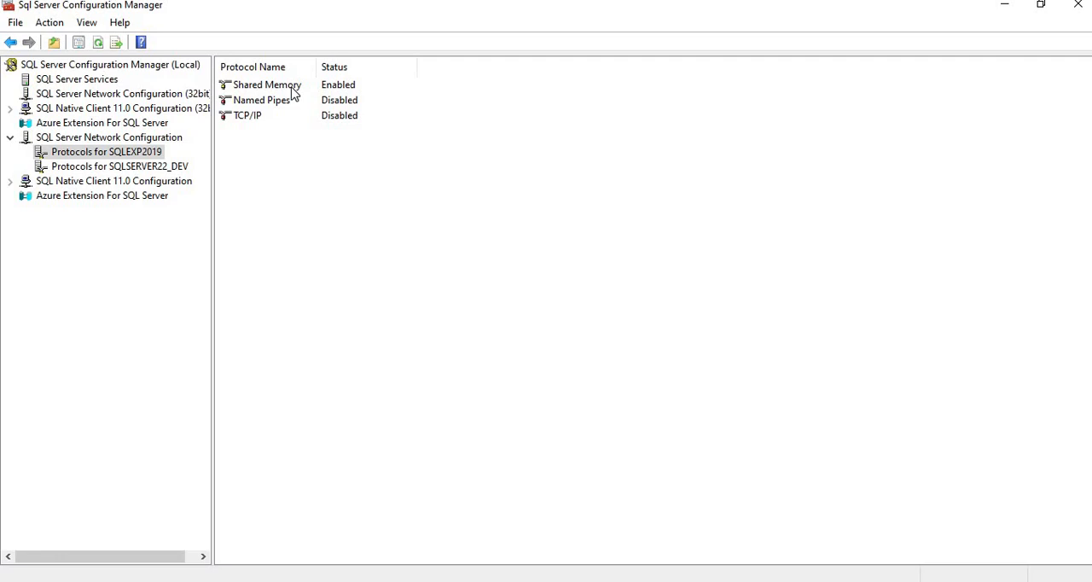
{"action": "left_click", "coordinate": [273, 103]}
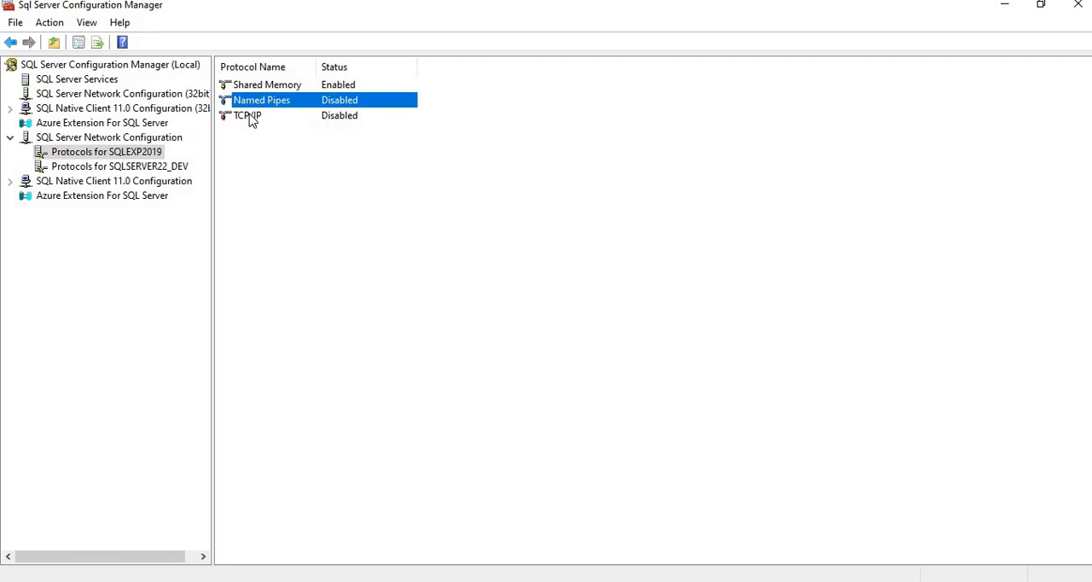
{"action": "left_click", "coordinate": [252, 119]}
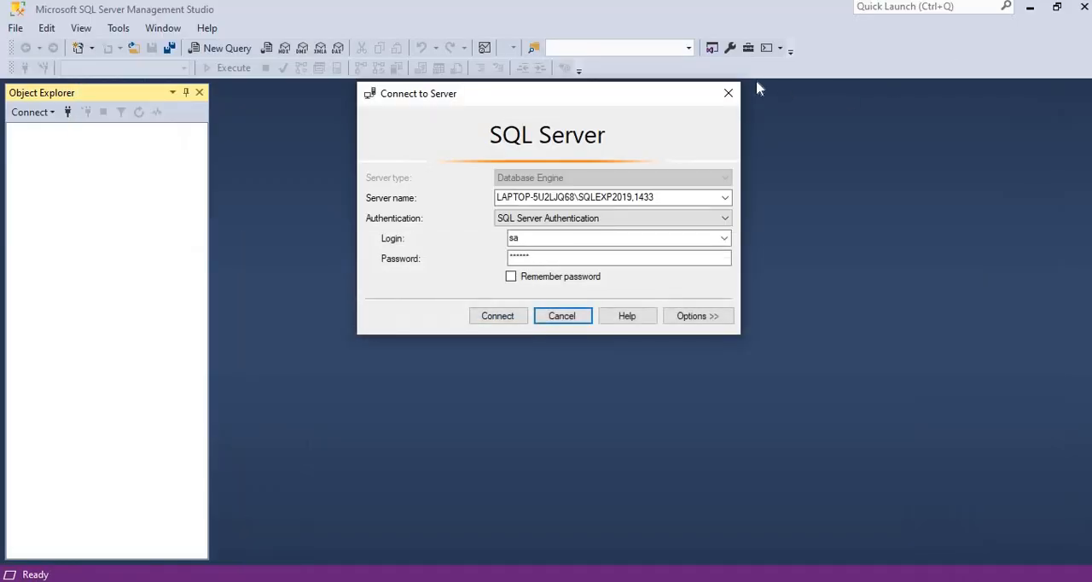
Step: Dismiss the Connect to Server dialog without connecting, and minimize SQL Server Management Studio to return to the desktop
{"action": "left_click", "coordinate": [725, 96]}
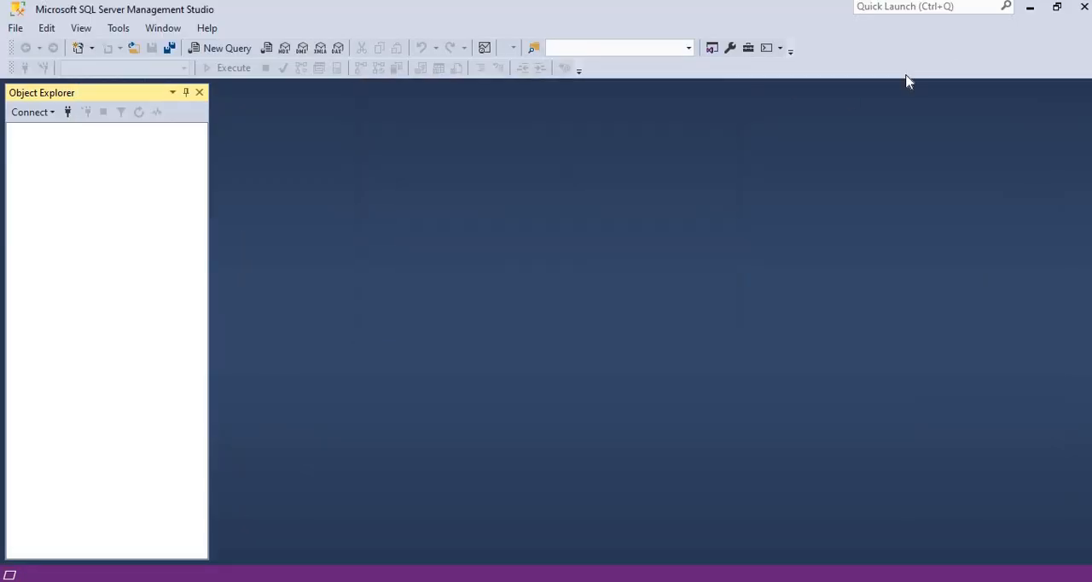
{"action": "left_click", "coordinate": [1030, 9]}
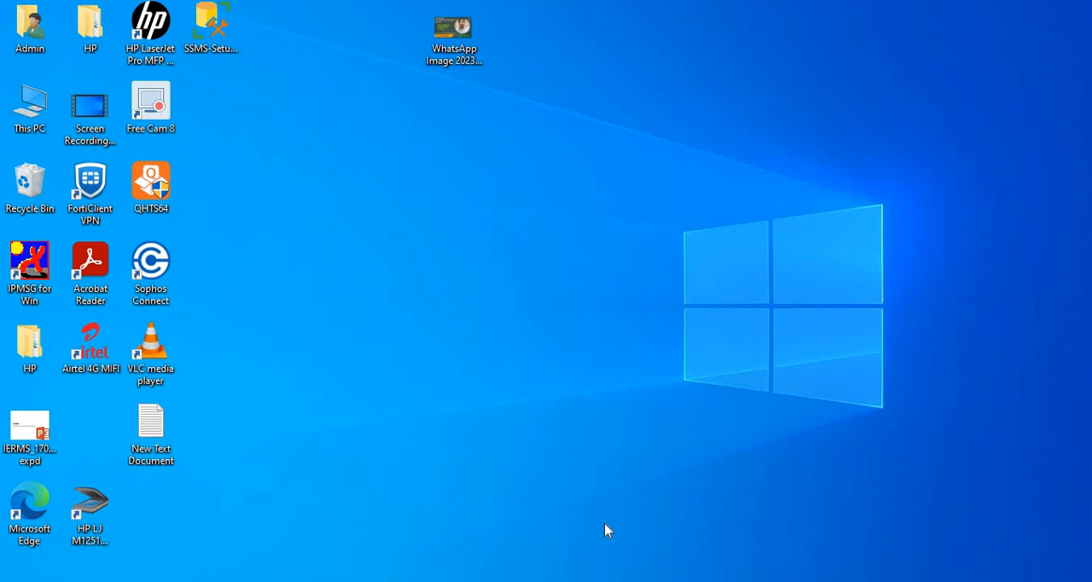
{"action": "right_click", "coordinate": [491, 304]}
{"action": "left_click", "coordinate": [521, 351]}
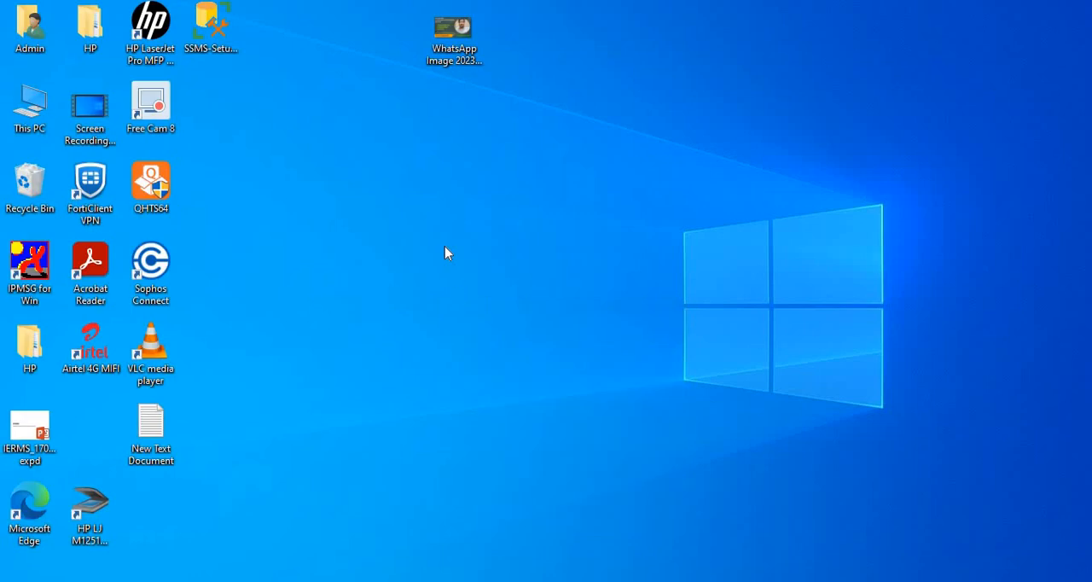